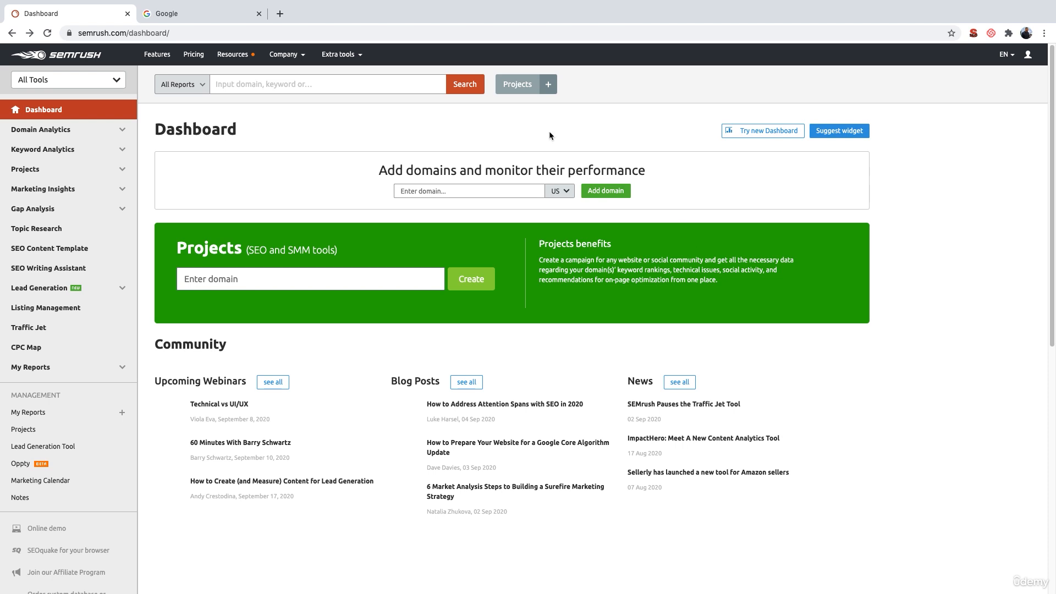
- Switch to Google and search for "travel yoga mat"
{"action": "left_click", "coordinate": [202, 17]}
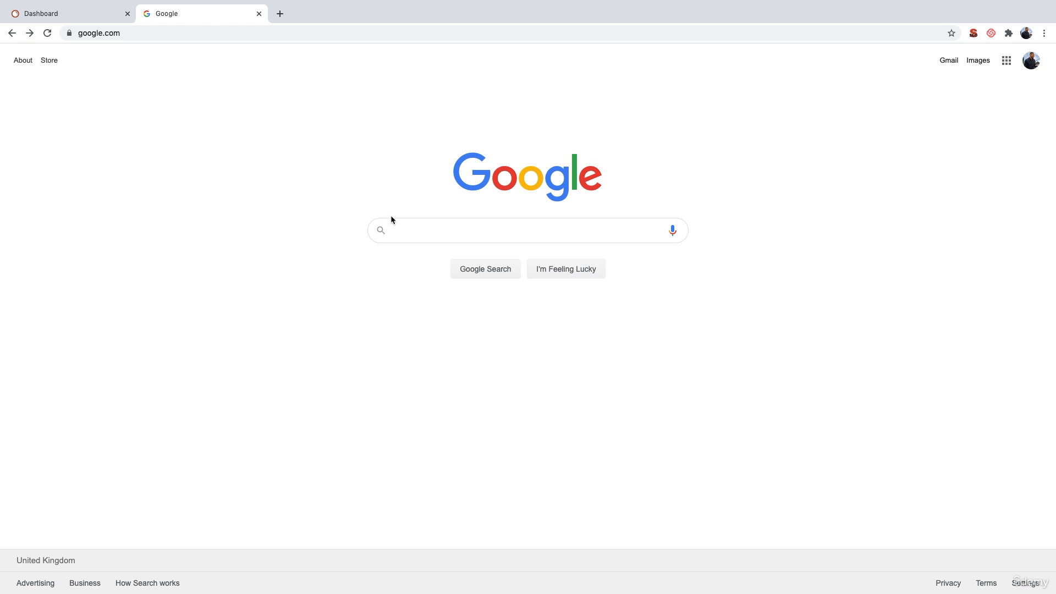
{"action": "type", "text": "trabel"}
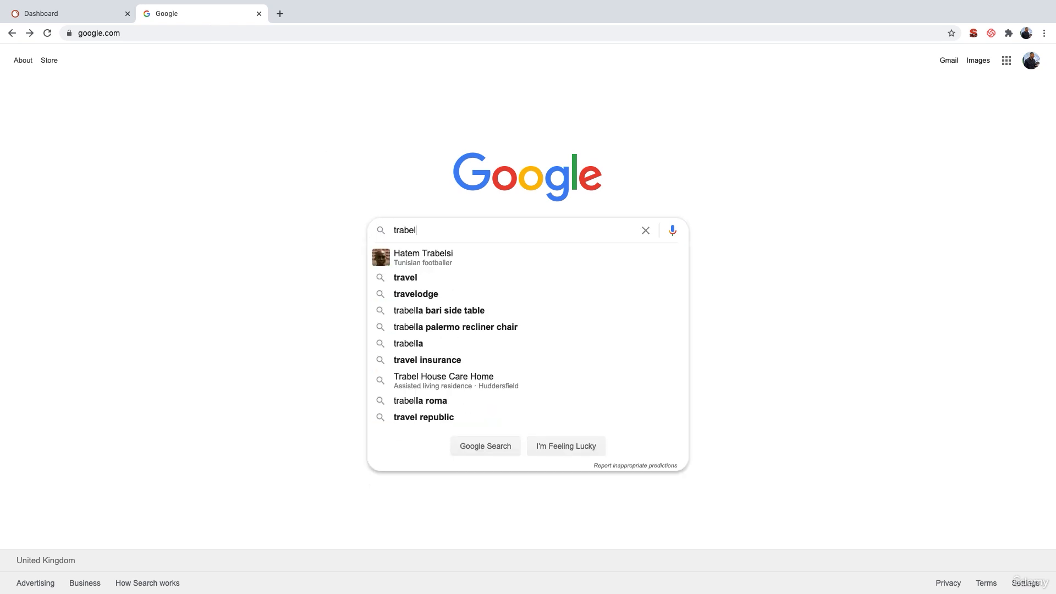
{"action": "key", "text": "BackSpace"}
{"action": "key", "text": "BackSpace"}
{"action": "key", "text": "BackSpace"}
{"action": "key", "text": "BackSpace"}
{"action": "type", "text": "vel y"}
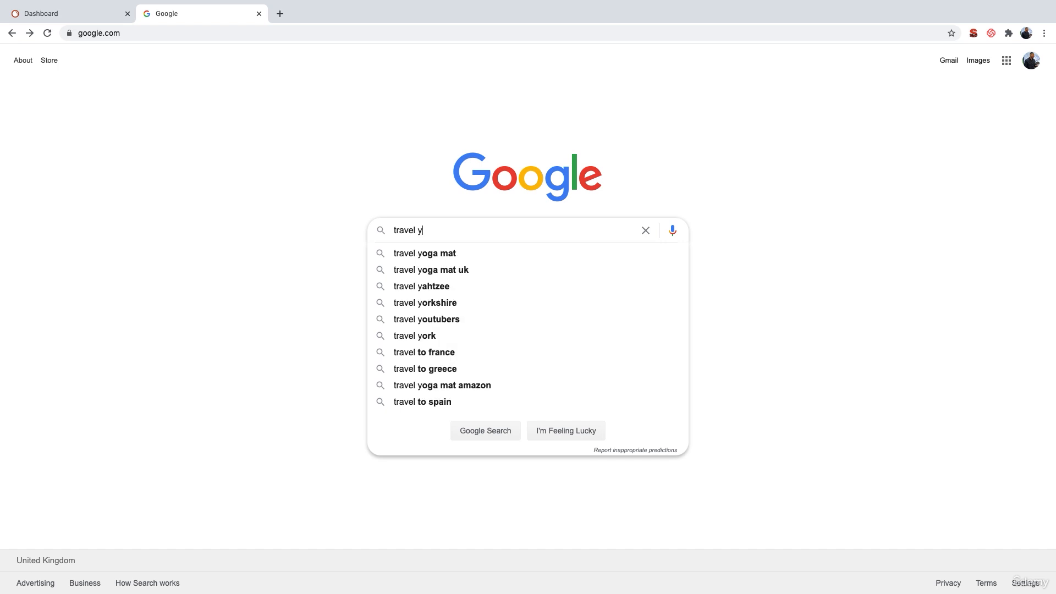
{"action": "key", "text": "Down"}
{"action": "key", "text": "Return"}
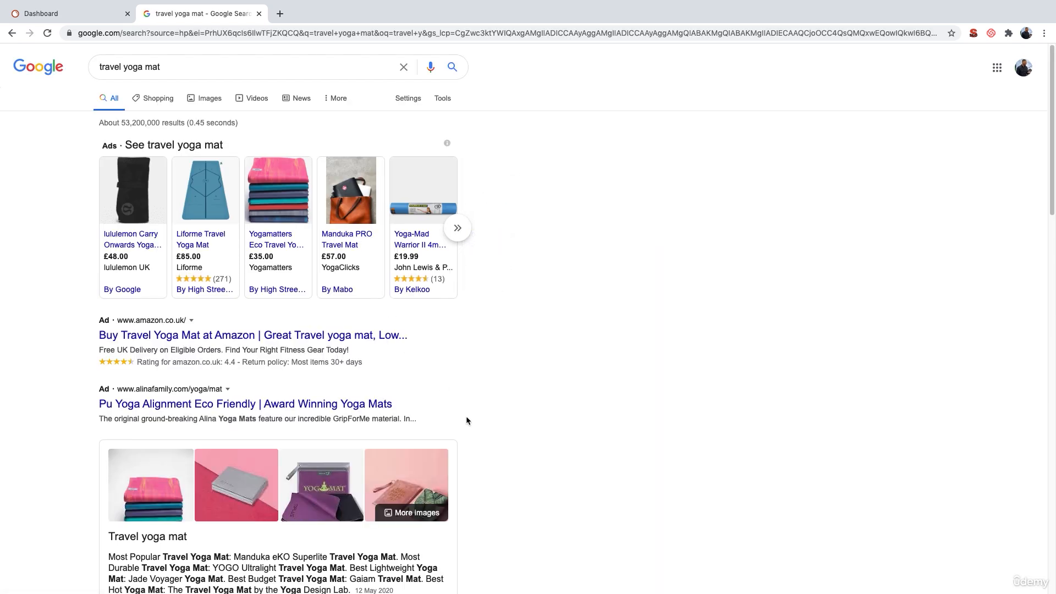
- Copy the link address of the organic "Travel Yoga Mat: Amazon.co.uk" search result
{"action": "scroll", "coordinate": [467, 417], "scroll_direction": "down", "scroll_amount": 5}
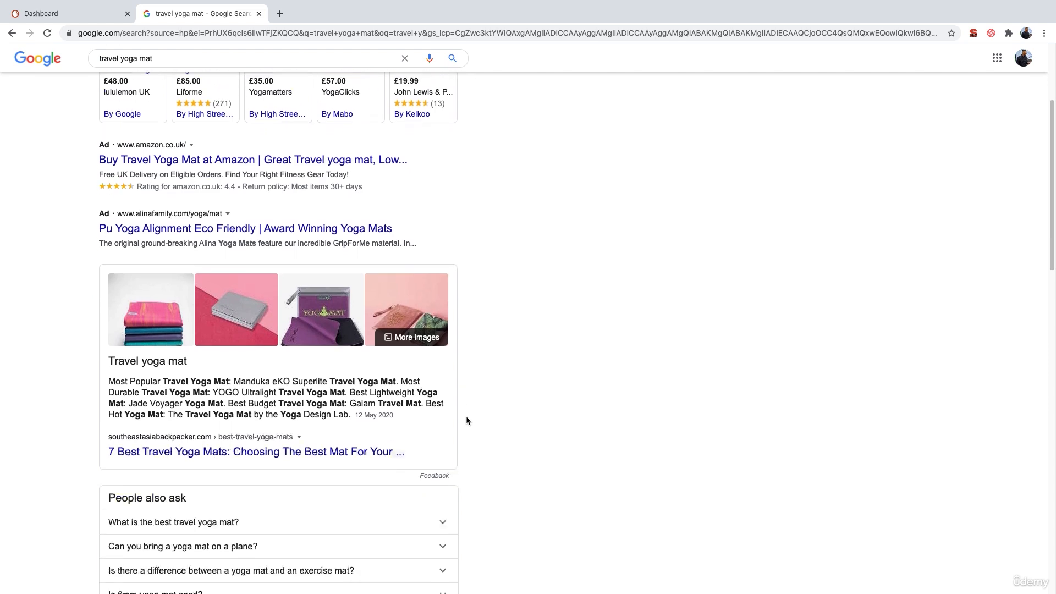
{"action": "scroll", "coordinate": [466, 416], "scroll_direction": "down", "scroll_amount": 1}
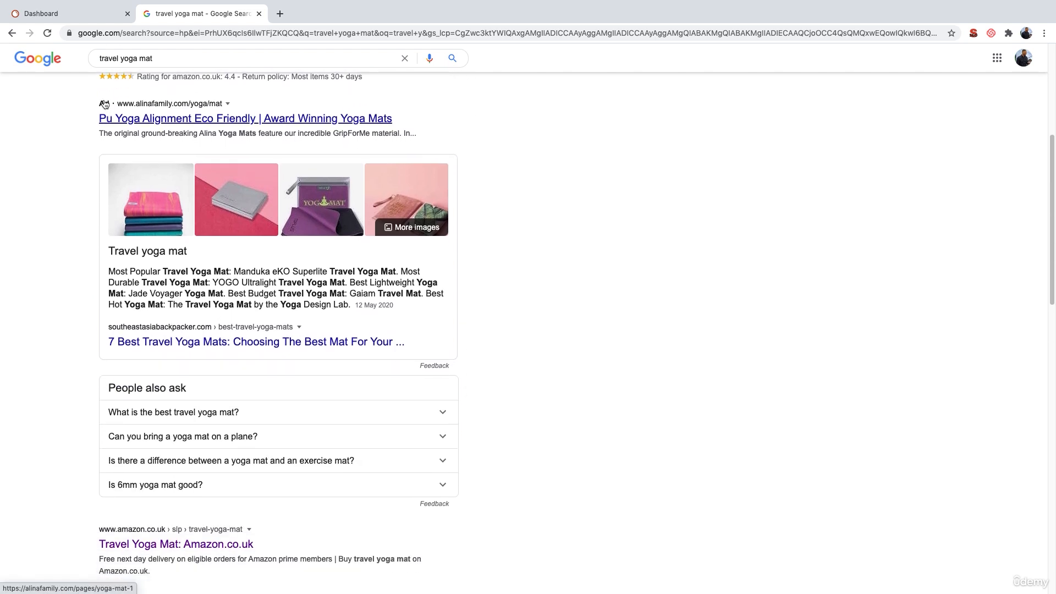
{"action": "scroll", "coordinate": [126, 281], "scroll_direction": "down", "scroll_amount": 3}
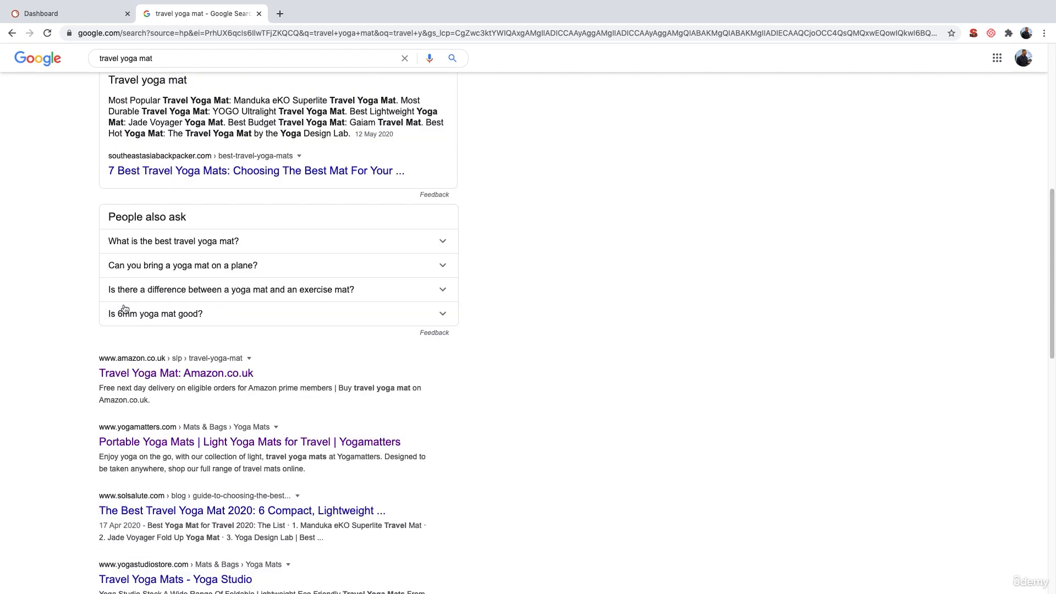
{"action": "scroll", "coordinate": [125, 309], "scroll_direction": "down", "scroll_amount": 3}
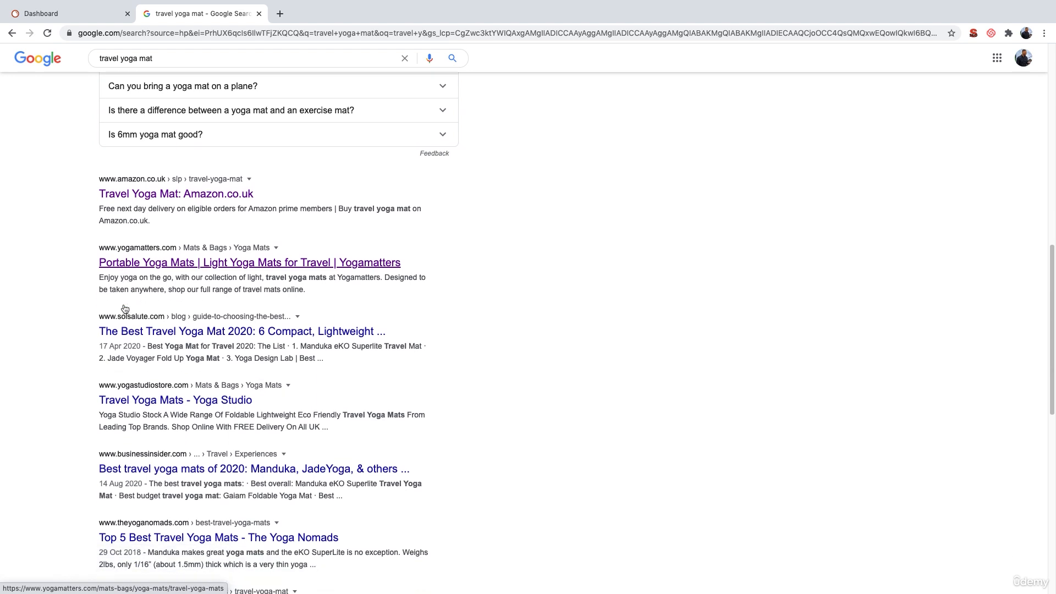
{"action": "right_click", "coordinate": [220, 197]}
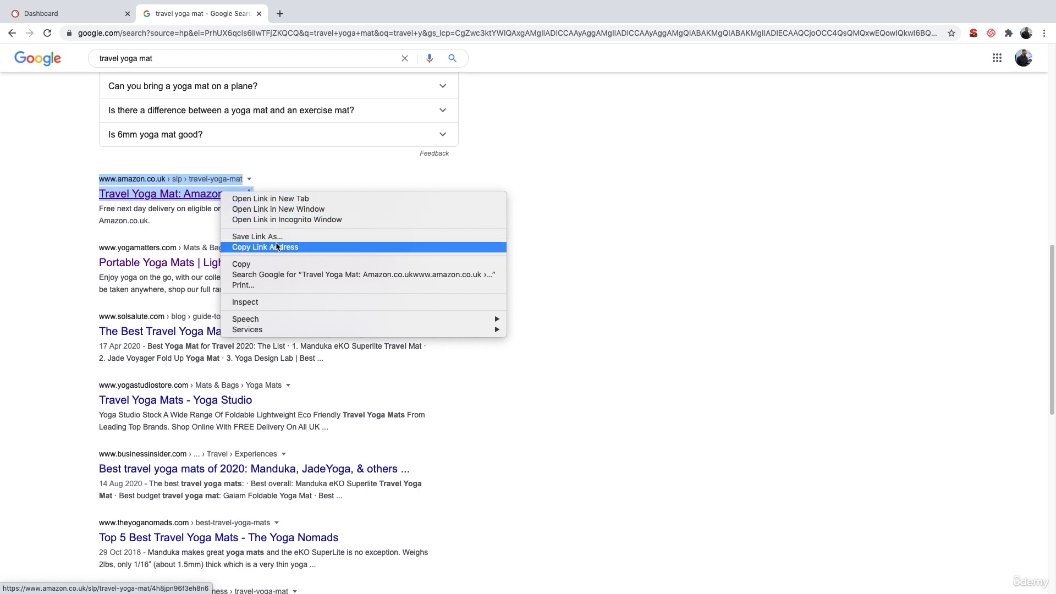
{"action": "left_click", "coordinate": [275, 247]}
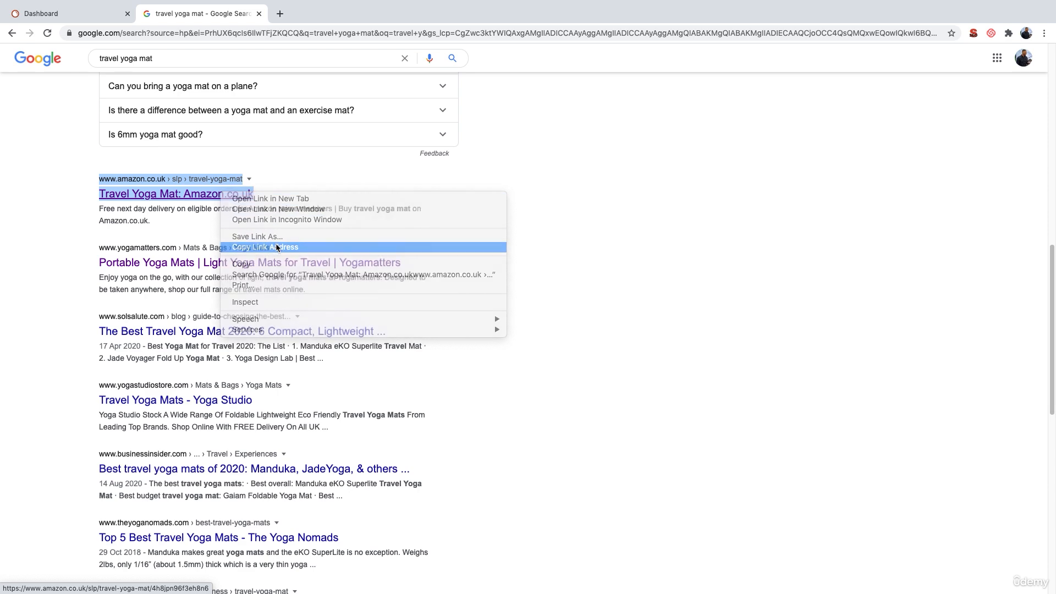
- Switch to SEMrush and run a search across all reports on the copied Amazon page URL
{"action": "left_click", "coordinate": [83, 14]}
{"action": "left_click", "coordinate": [341, 86]}
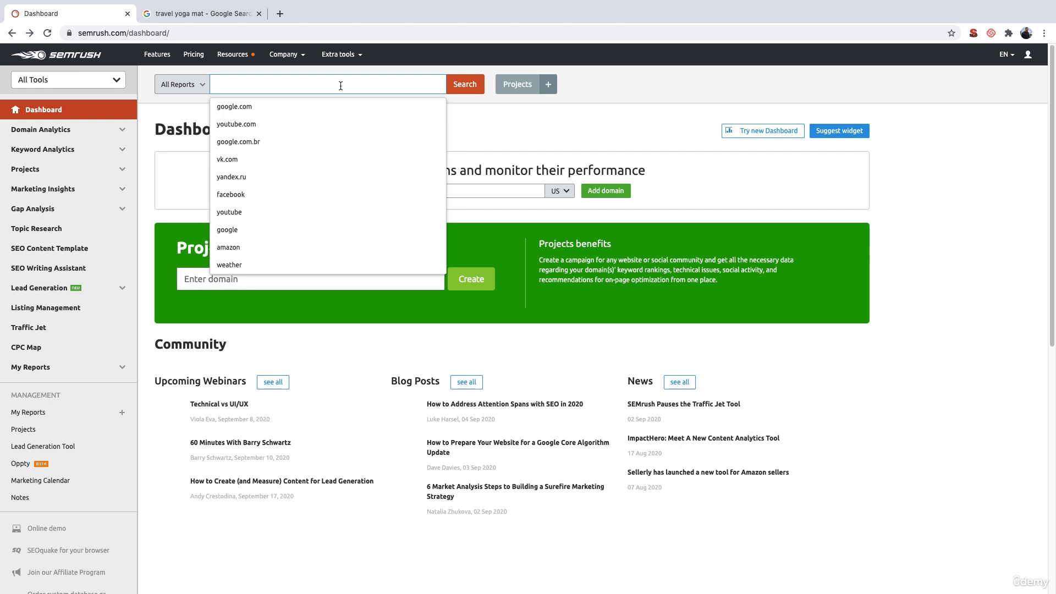
{"action": "key", "text": "super+v"}
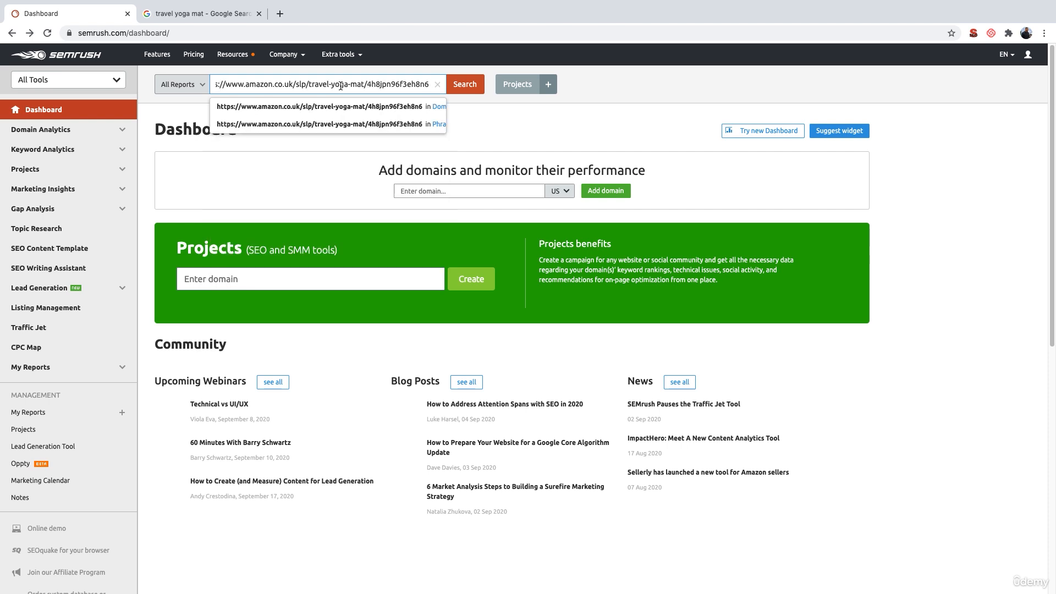
{"action": "left_click", "coordinate": [464, 86]}
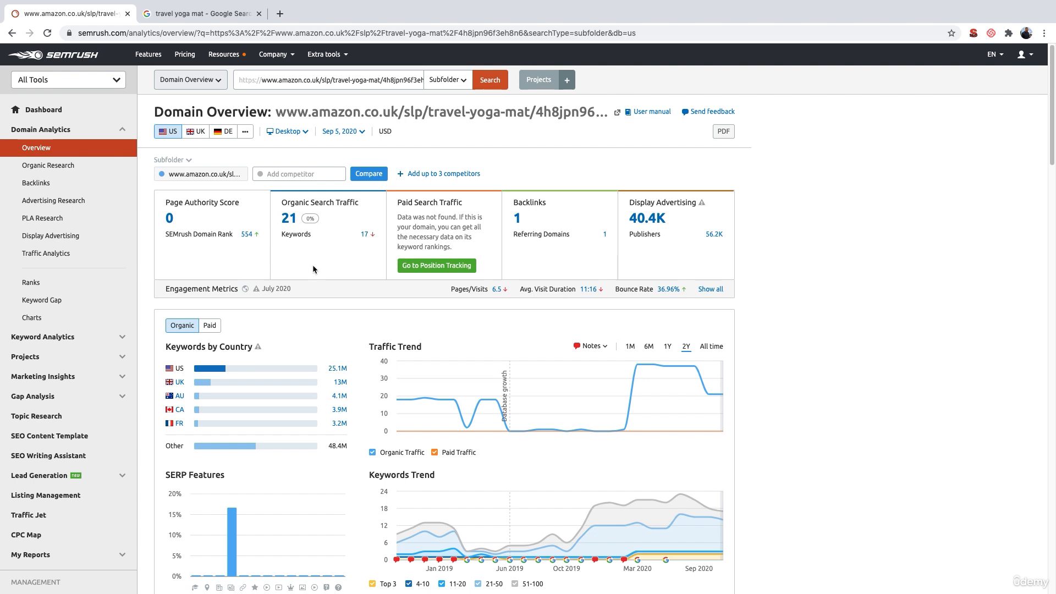
- Open the full details of the Amazon page's Top Organic Keywords from the domain overview
{"action": "scroll", "coordinate": [312, 265], "scroll_direction": "down", "scroll_amount": 1}
{"action": "scroll", "coordinate": [313, 267], "scroll_direction": "down", "scroll_amount": 7}
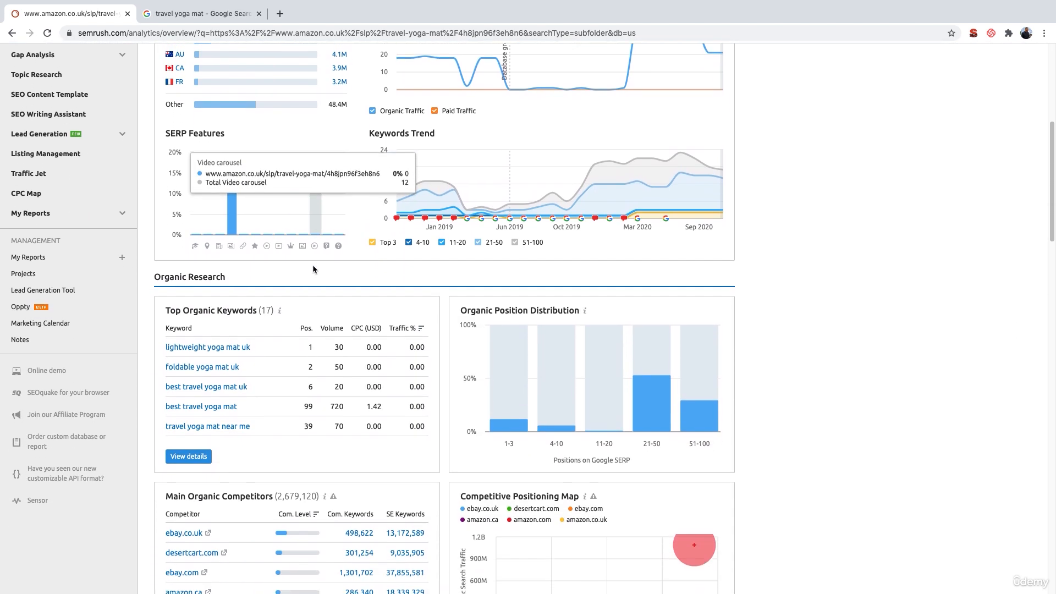
{"action": "scroll", "coordinate": [214, 281], "scroll_direction": "down", "scroll_amount": 1}
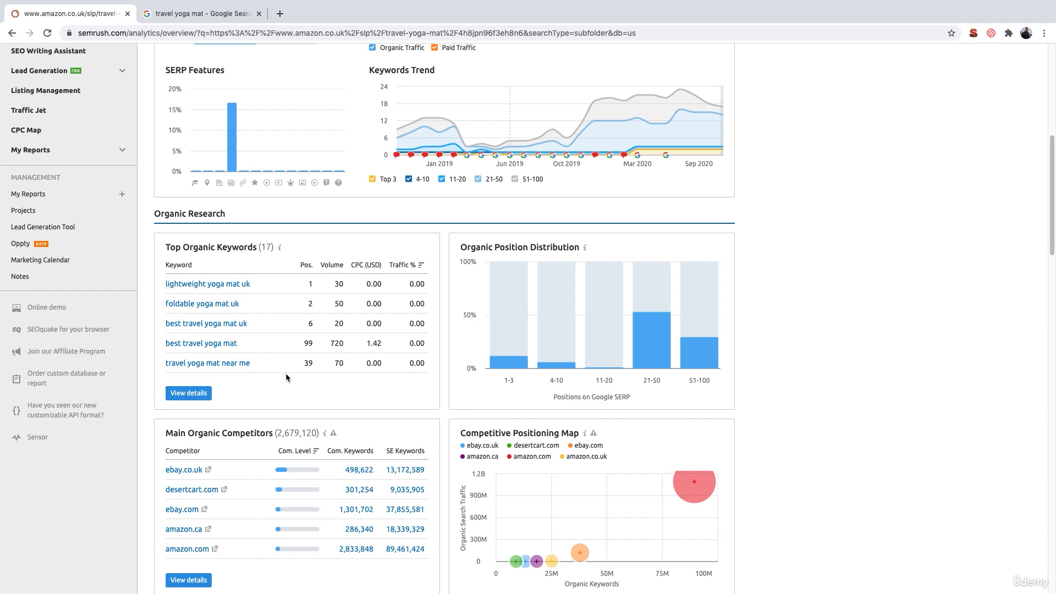
{"action": "left_click", "coordinate": [189, 392]}
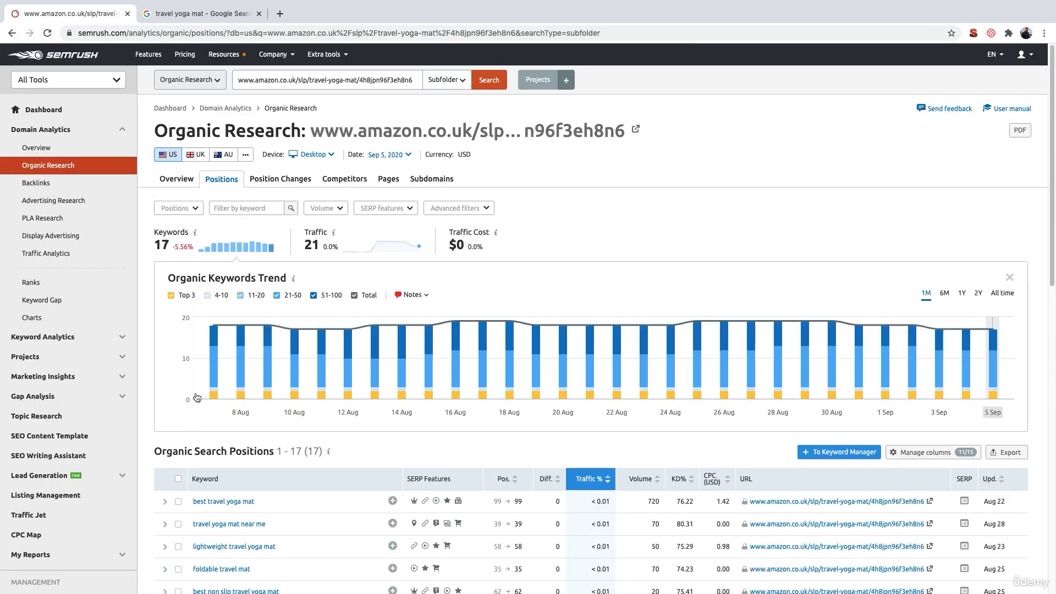
- Export all of the page's organic search positions to Excel, leaving the advanced filters unset
{"action": "scroll", "coordinate": [197, 397], "scroll_direction": "down", "scroll_amount": 5}
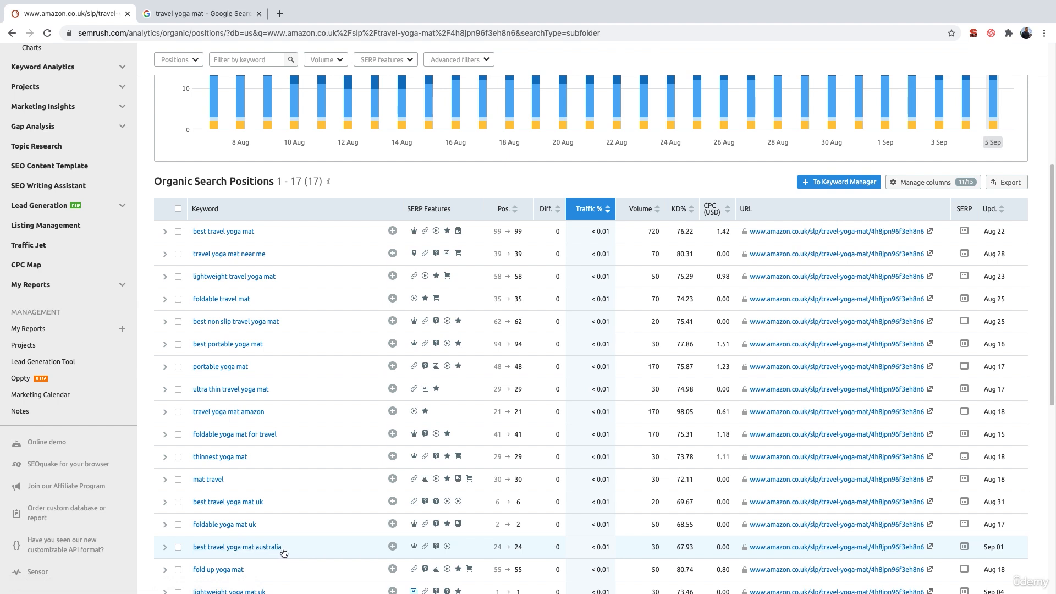
{"action": "scroll", "coordinate": [356, 489], "scroll_direction": "down", "scroll_amount": 1}
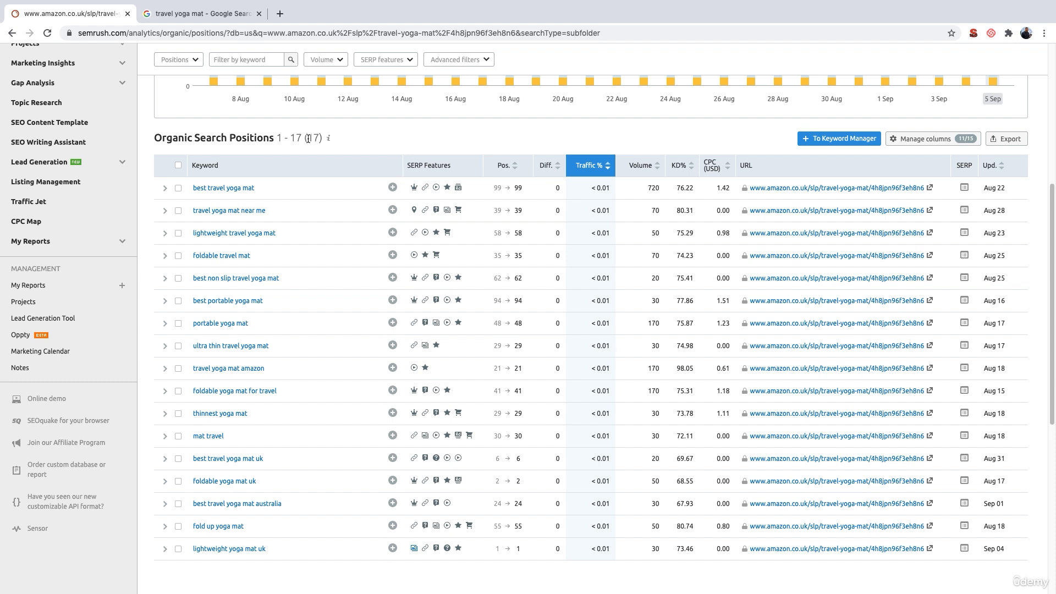
{"action": "scroll", "coordinate": [309, 138], "scroll_direction": "up", "scroll_amount": 2}
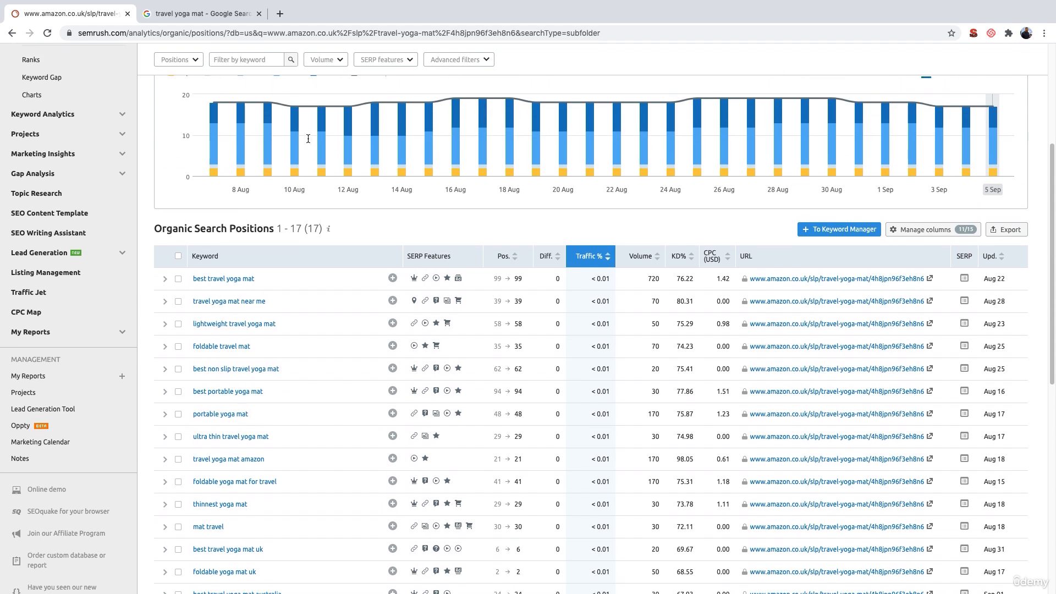
{"action": "left_click", "coordinate": [486, 60]}
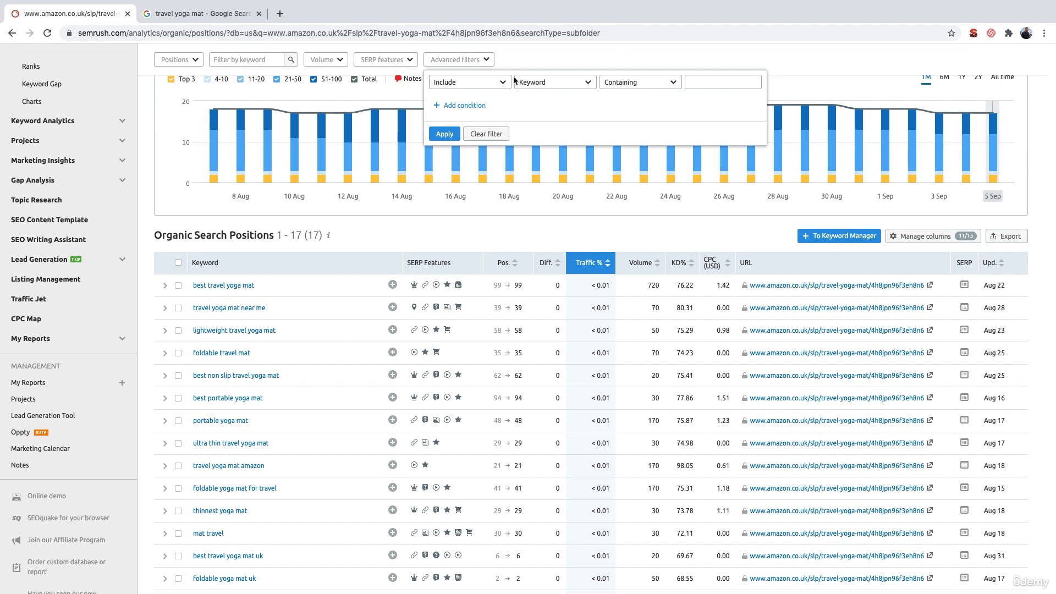
{"action": "left_click", "coordinate": [509, 221]}
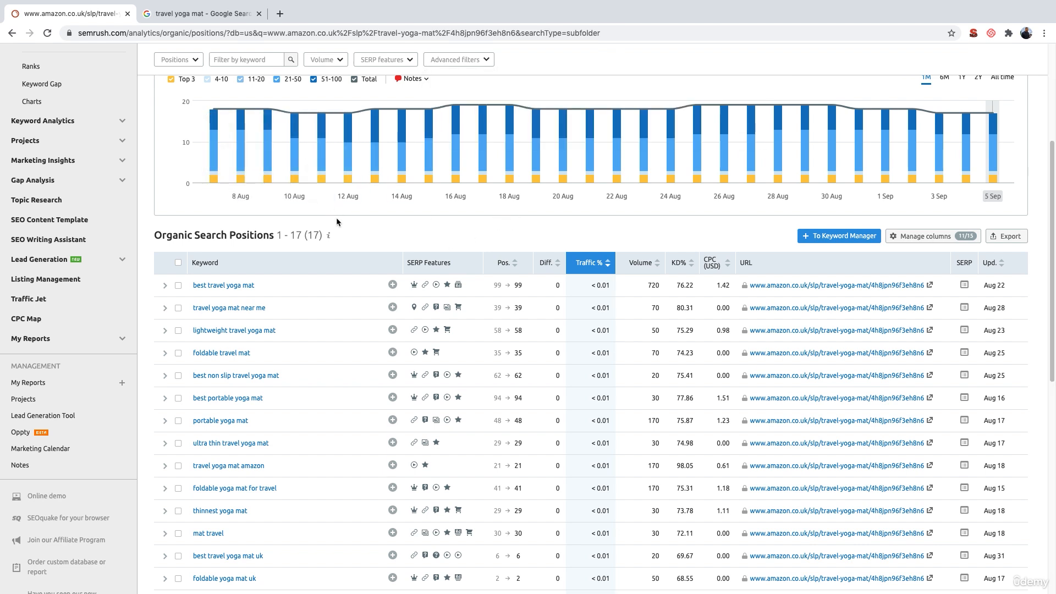
{"action": "scroll", "coordinate": [322, 243], "scroll_direction": "down", "scroll_amount": 1}
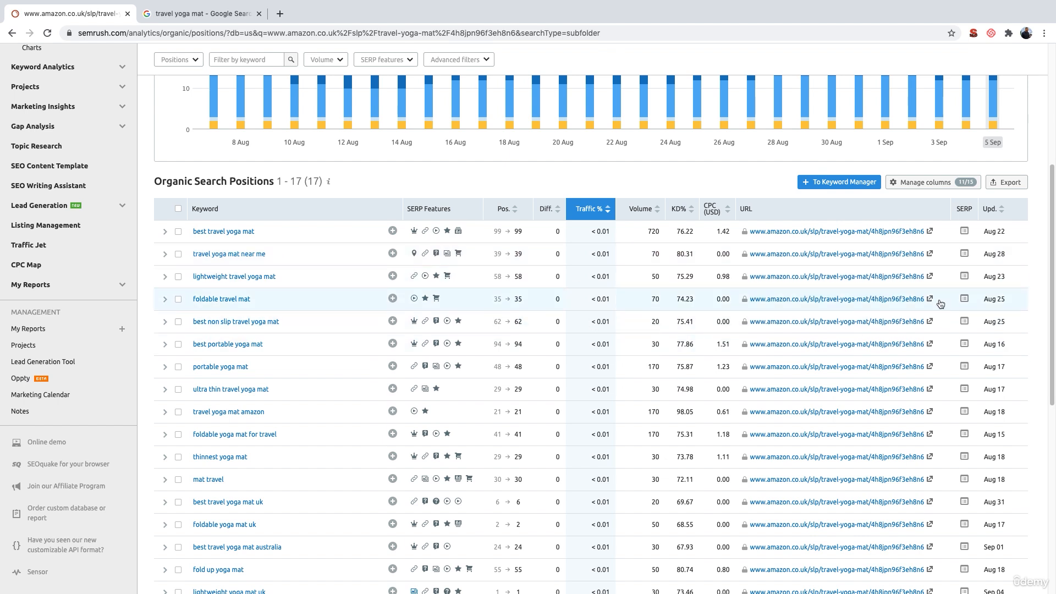
{"action": "left_click", "coordinate": [1006, 185]}
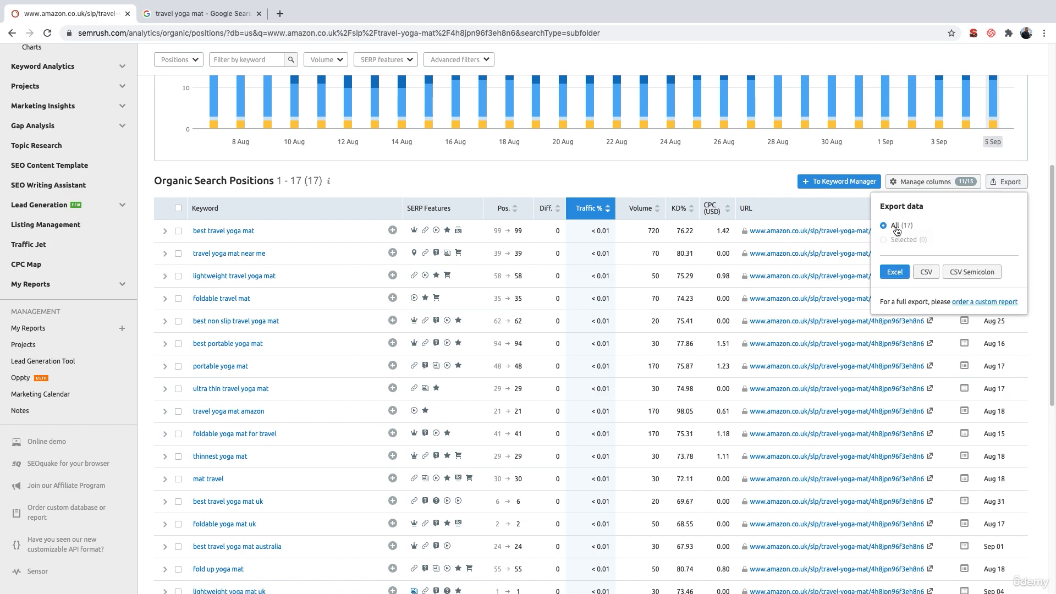
{"action": "left_click", "coordinate": [895, 272]}
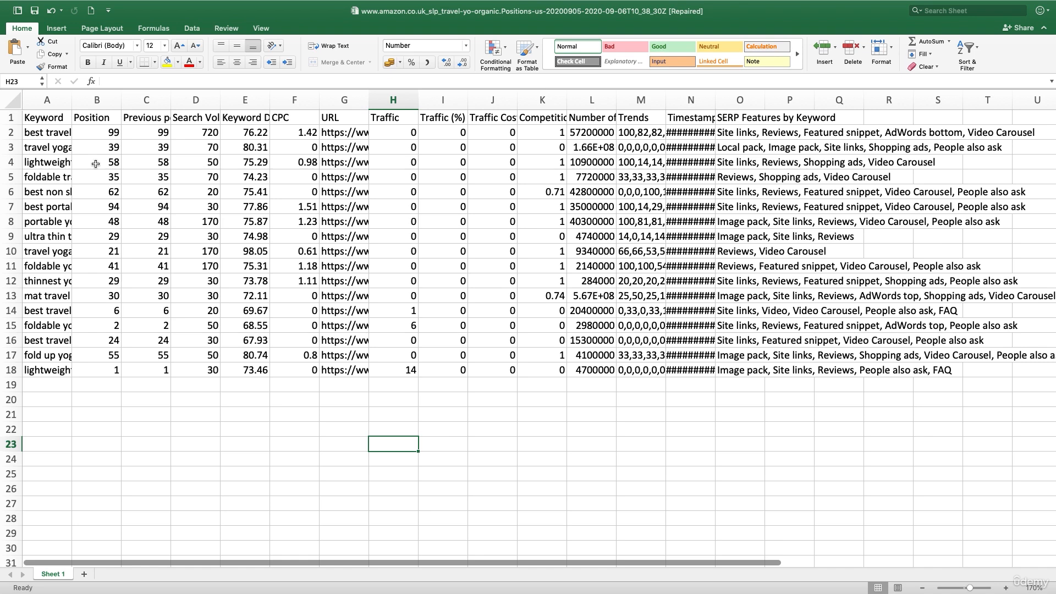
- In the exported Excel sheet, delete columns E through Q, starting with Keyword Difficulty
{"action": "left_click", "coordinate": [45, 117]}
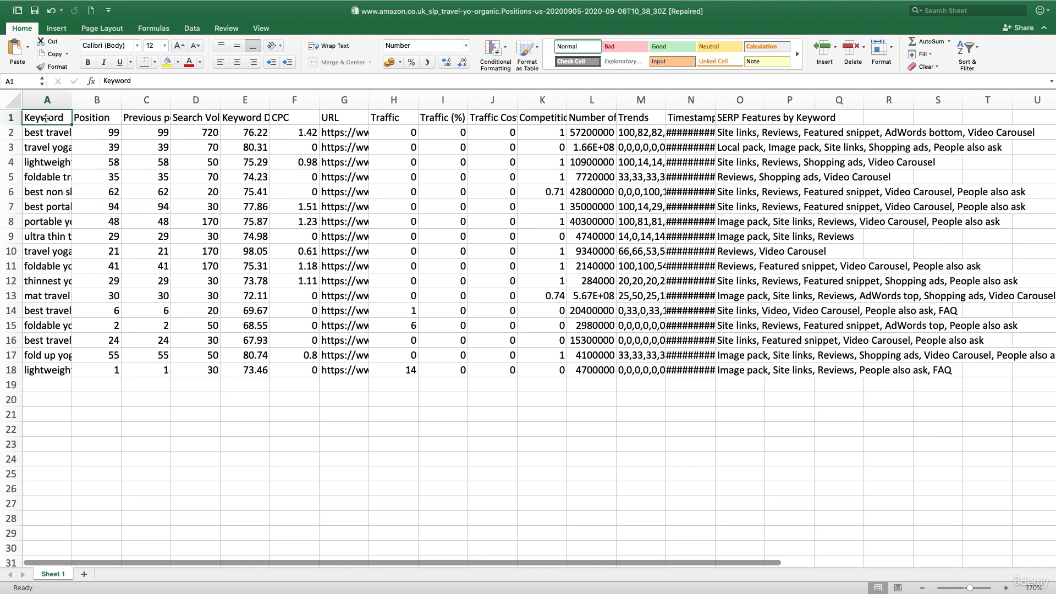
{"action": "left_click_drag", "start_coordinate": [39, 134], "coordinate": [35, 309]}
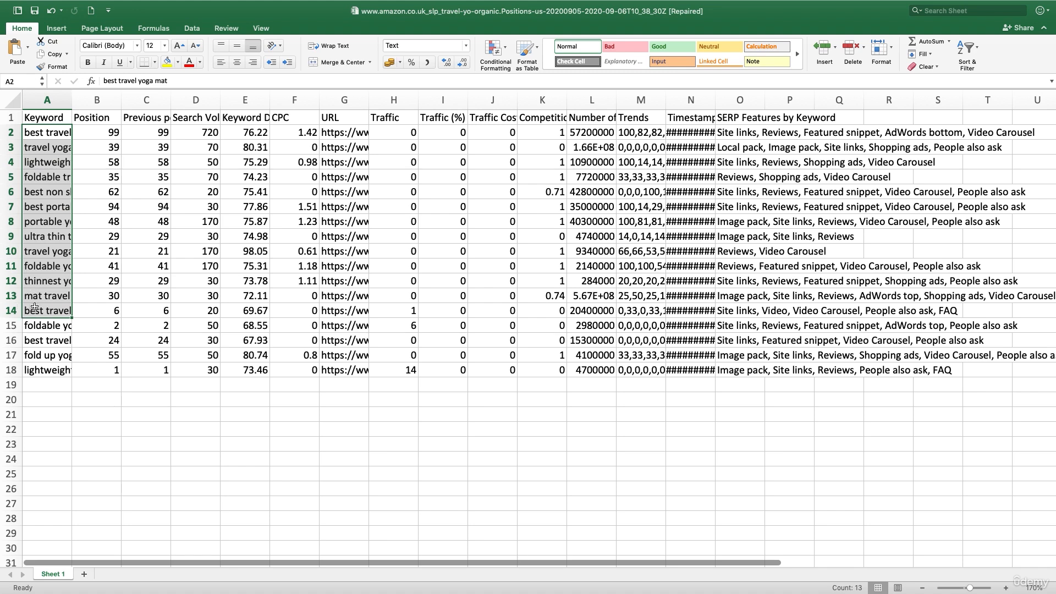
{"action": "left_click", "coordinate": [197, 120]}
{"action": "left_click", "coordinate": [245, 100]}
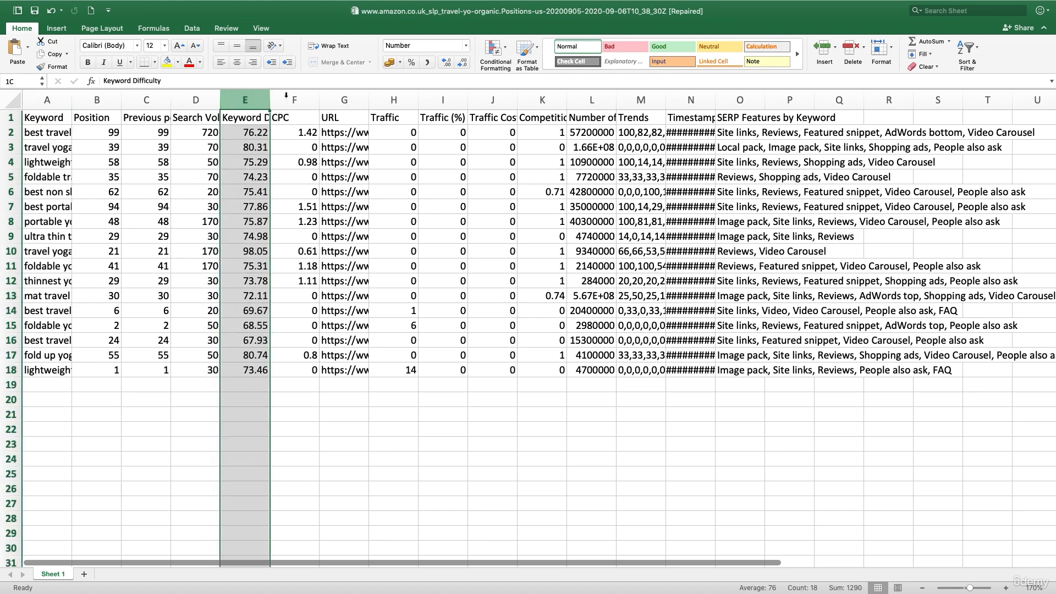
{"action": "left_click", "coordinate": [833, 101], "text": "shift"}
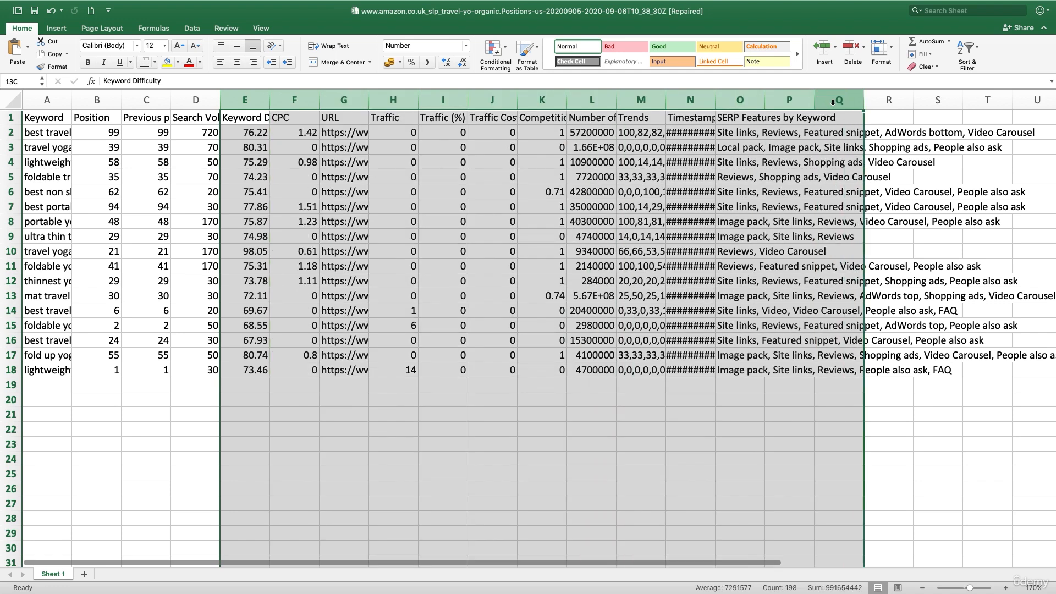
{"action": "right_click", "coordinate": [832, 103]}
{"action": "left_click", "coordinate": [840, 171]}
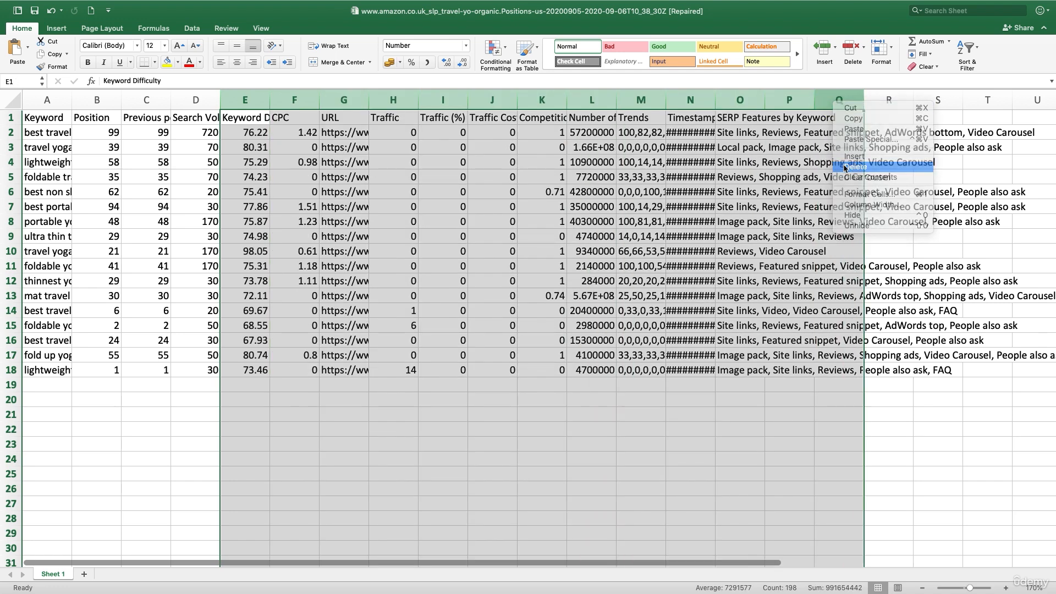
- Delete the Position and Previous position columns, and fit the Keyword and Search Volume columns to their contents
{"action": "left_click", "coordinate": [95, 100]}
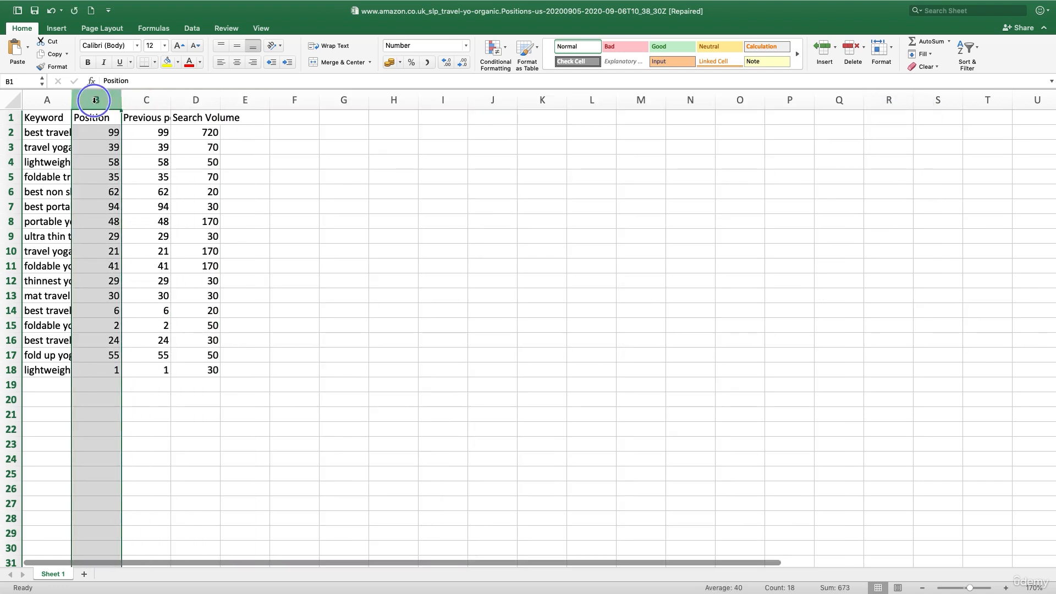
{"action": "right_click", "coordinate": [95, 100]}
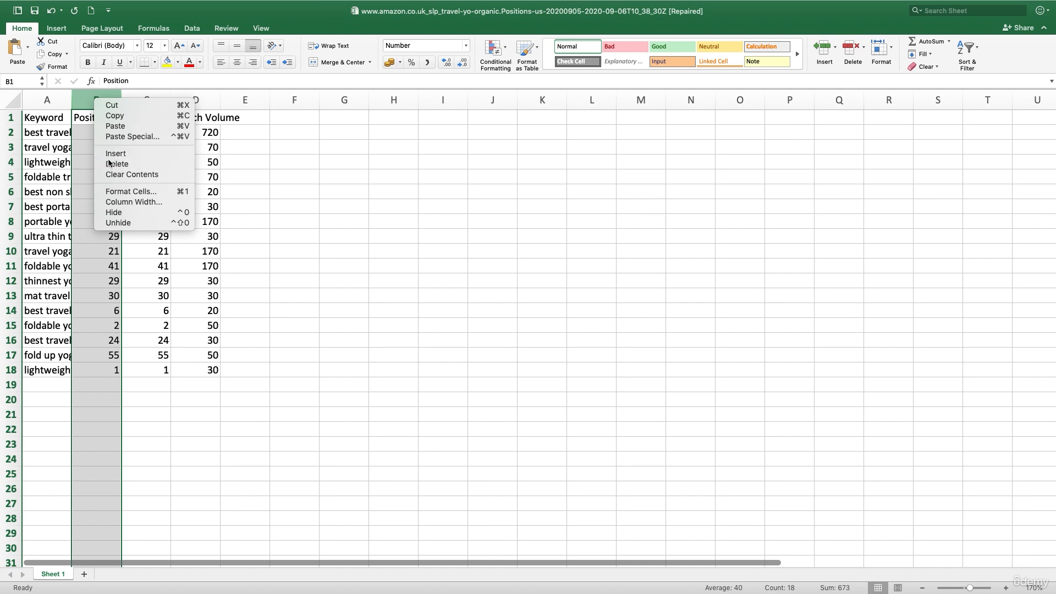
{"action": "left_click", "coordinate": [112, 164]}
{"action": "right_click", "coordinate": [99, 99]}
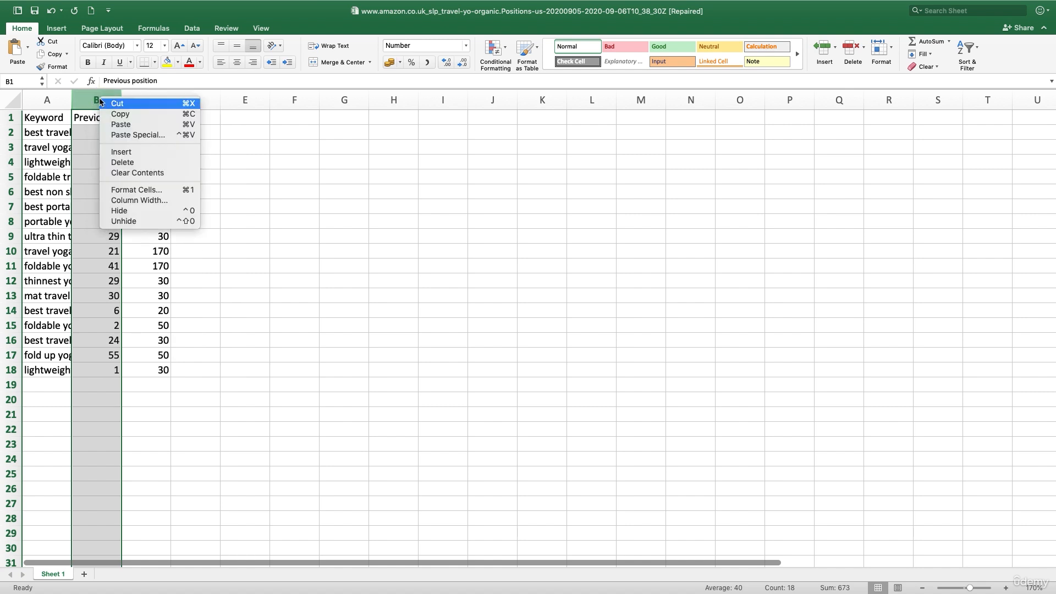
{"action": "left_click", "coordinate": [130, 162]}
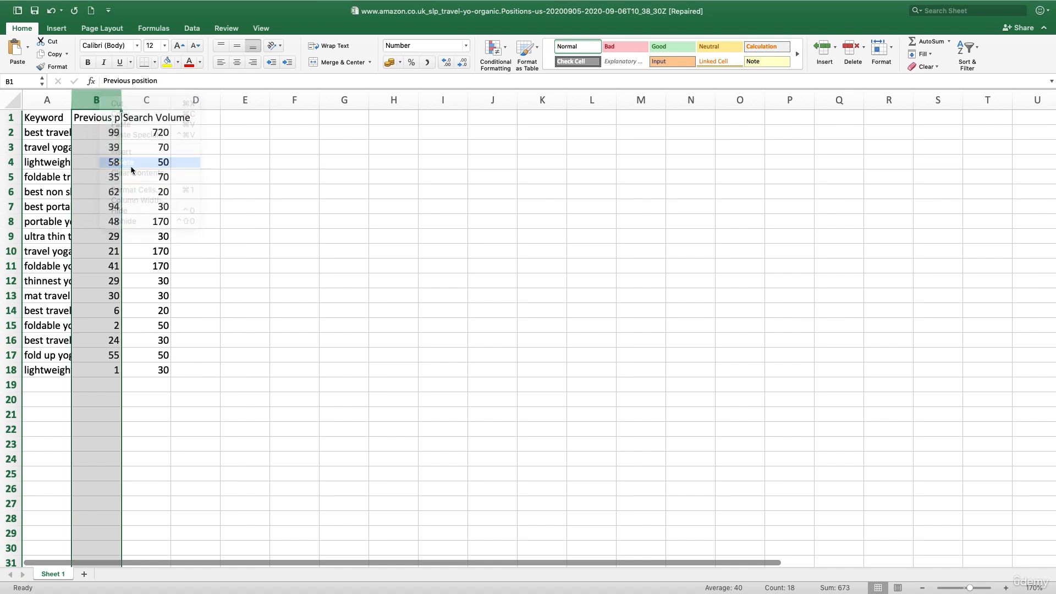
{"action": "double_click", "coordinate": [71, 100]}
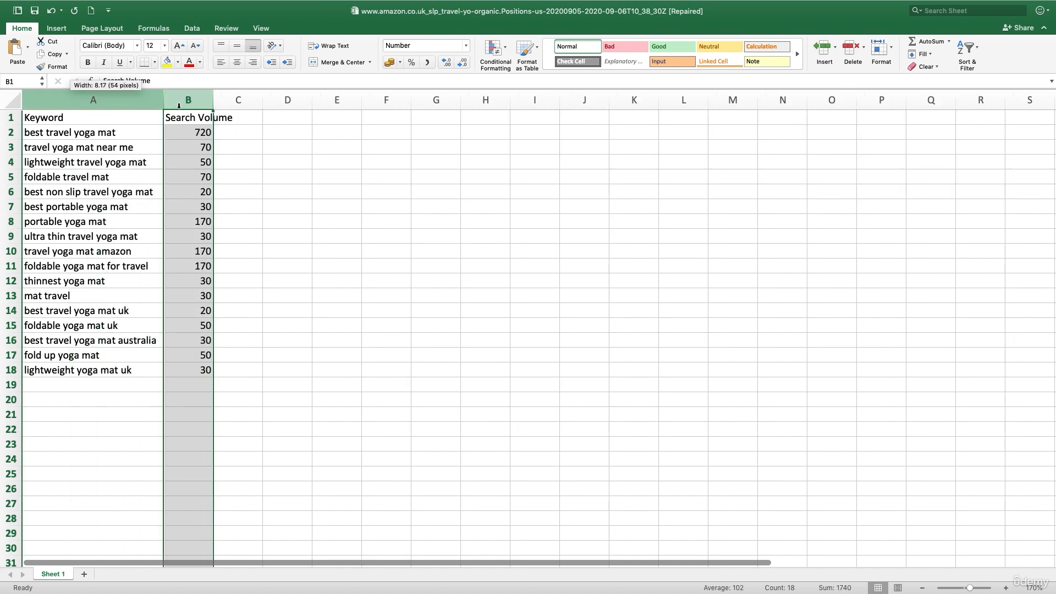
{"action": "double_click", "coordinate": [213, 100]}
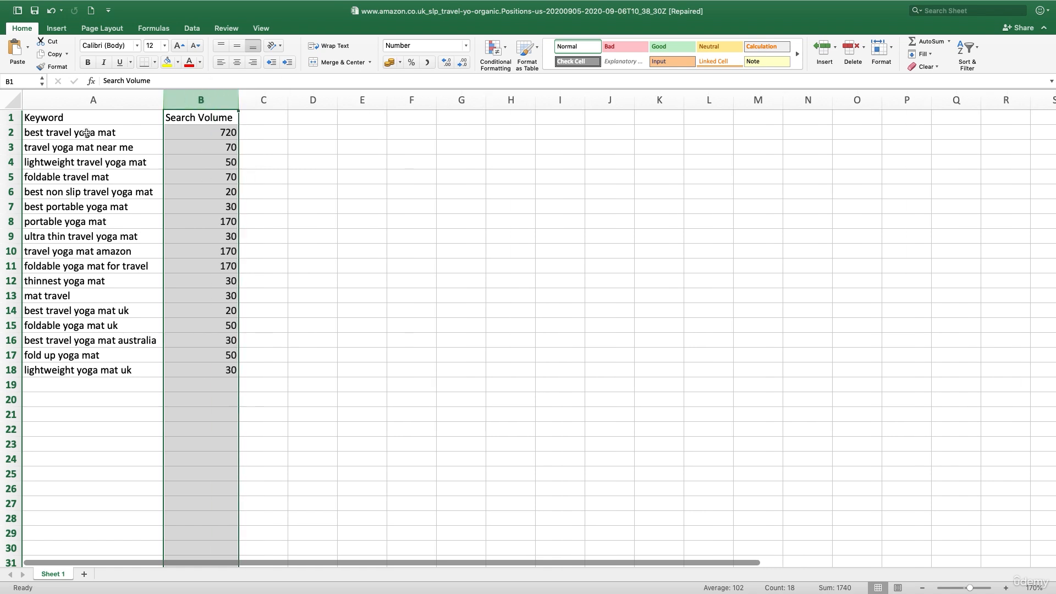
- Copy the Amazon export's keywords and search volumes into the Travel sheet of the Keyword Research Template, starting at cell B11
{"action": "left_click_drag", "start_coordinate": [86, 132], "coordinate": [200, 373]}
{"action": "key", "text": "super+c"}
{"action": "key", "text": "ctrl+Right"}
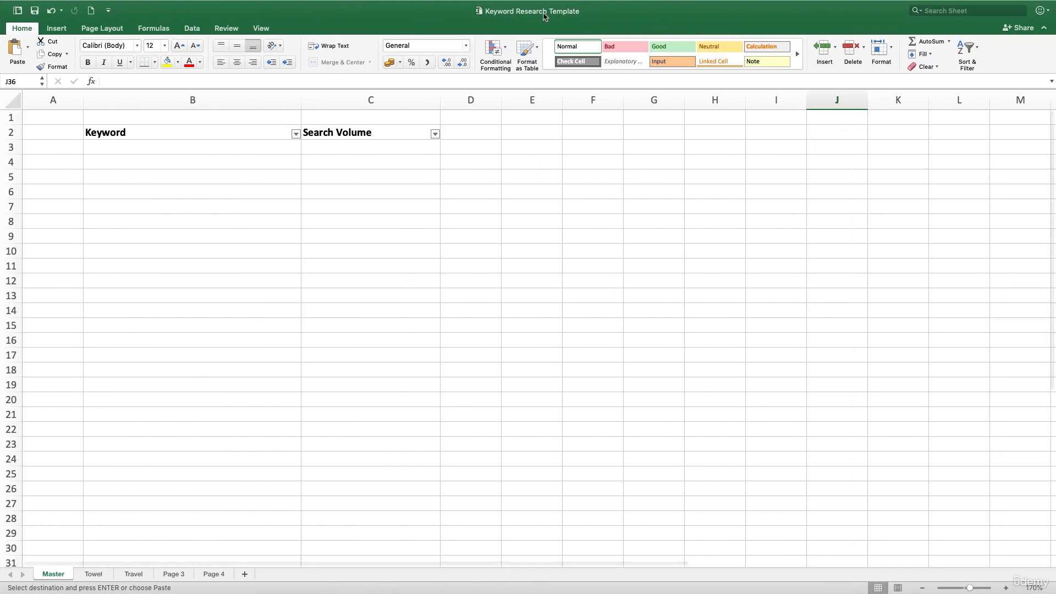
{"action": "left_click", "coordinate": [134, 573]}
{"action": "left_click", "coordinate": [195, 267]}
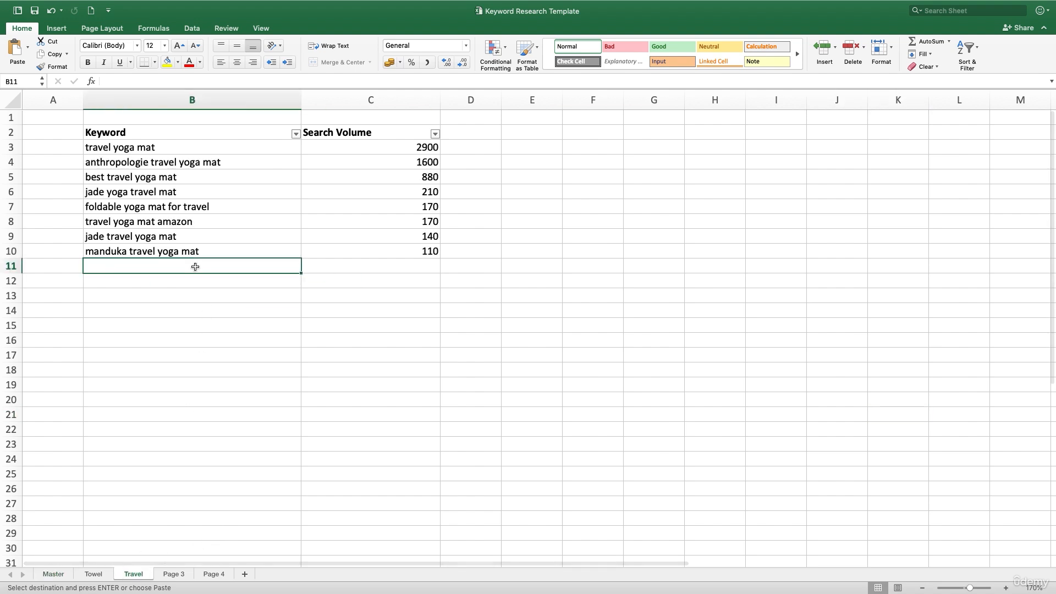
{"action": "key", "text": "super+v"}
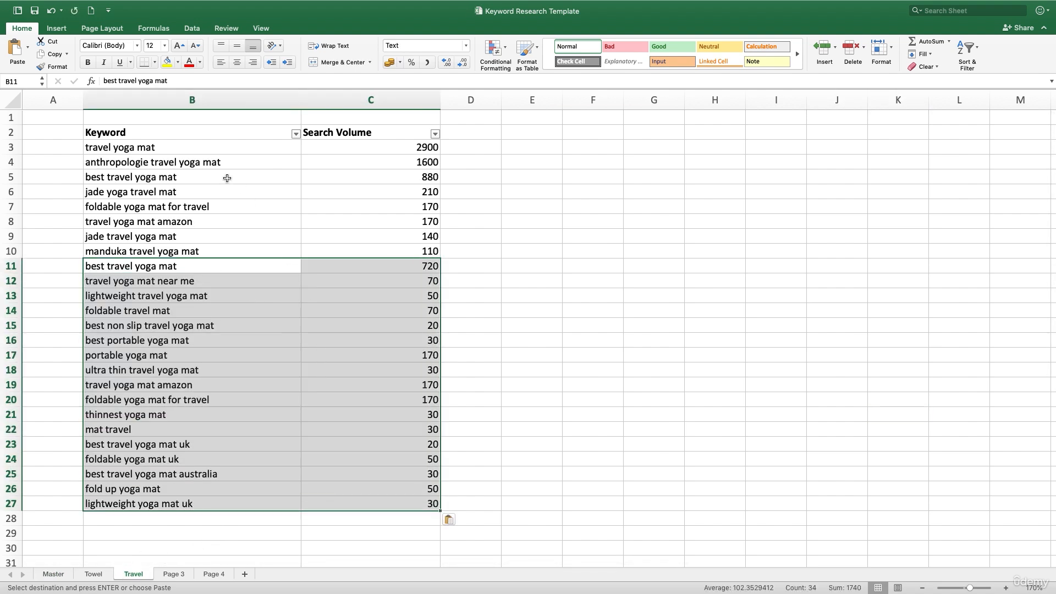
{"action": "left_click_drag", "start_coordinate": [209, 144], "coordinate": [199, 251]}
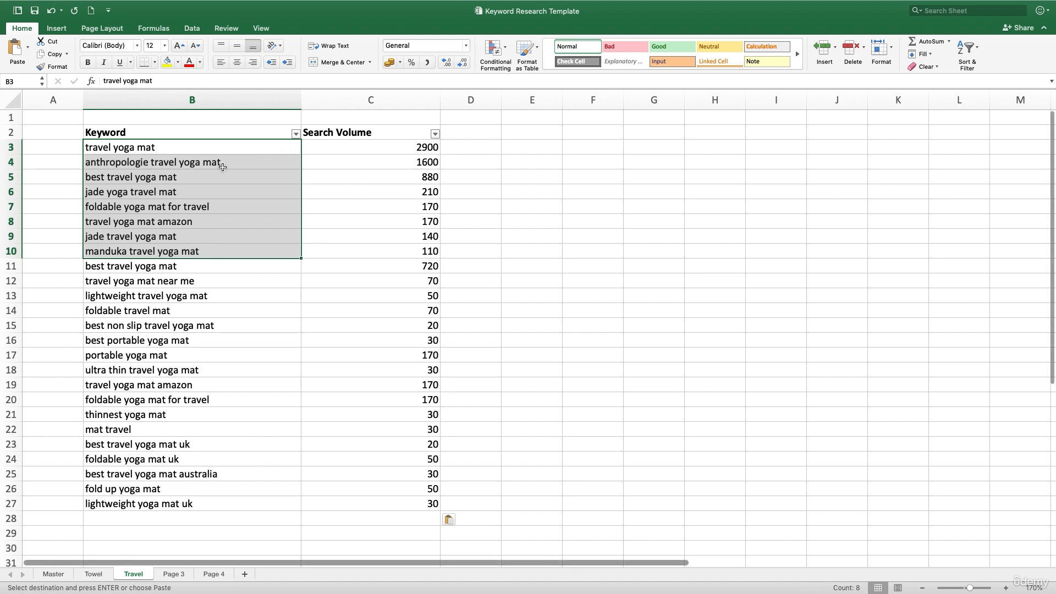
{"action": "left_click_drag", "start_coordinate": [213, 265], "coordinate": [213, 509]}
{"action": "key", "text": "Escape"}
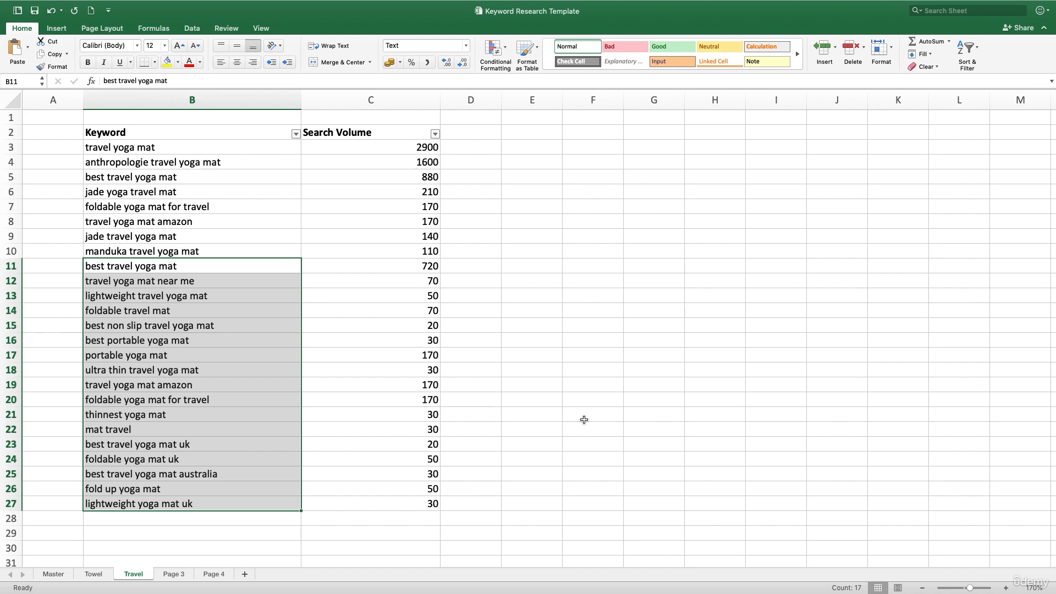
- Switch to Chrome and copy the link address of the solsalute.com "The Best Travel Yoga Mat 2020" result from the Google results
{"action": "key", "text": "ctrl+Right"}
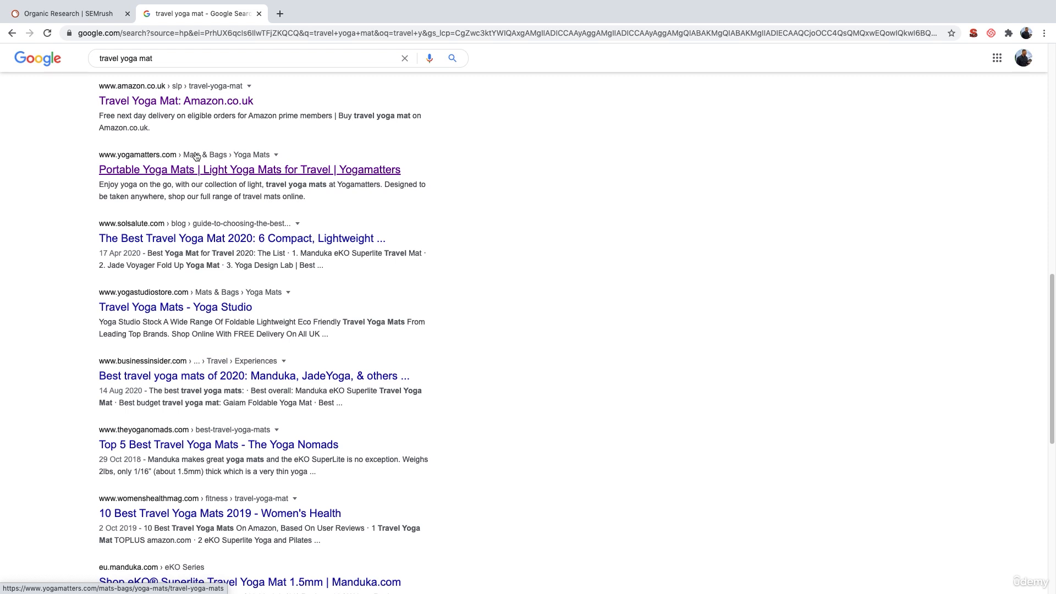
{"action": "right_click", "coordinate": [168, 237]}
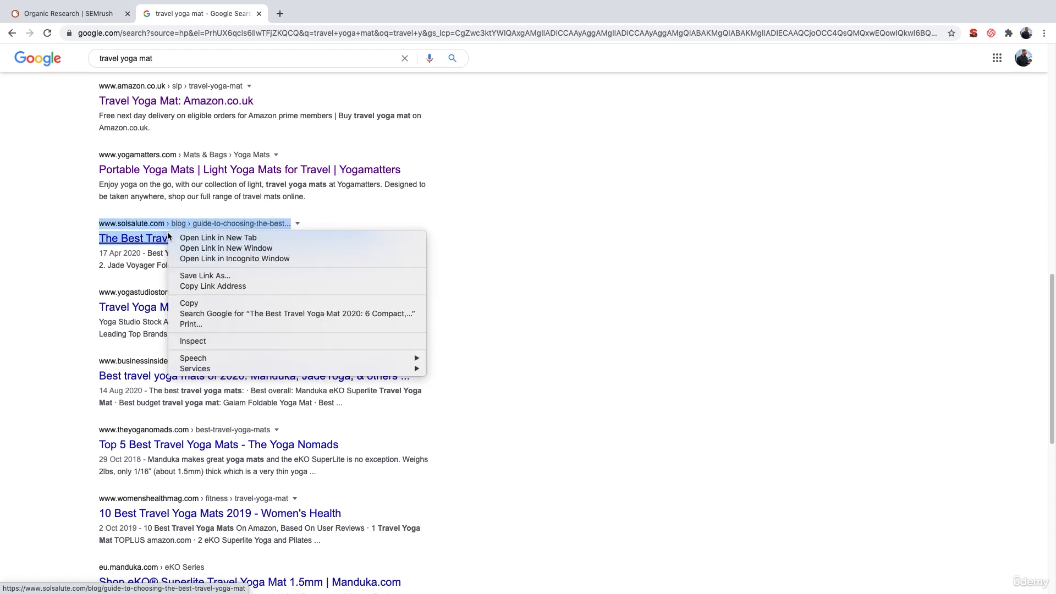
{"action": "left_click", "coordinate": [215, 286]}
- In SEMrush Organic Research, replace the Amazon URL with the copied solsalute.com guide URL and run the search
{"action": "left_click", "coordinate": [71, 14]}
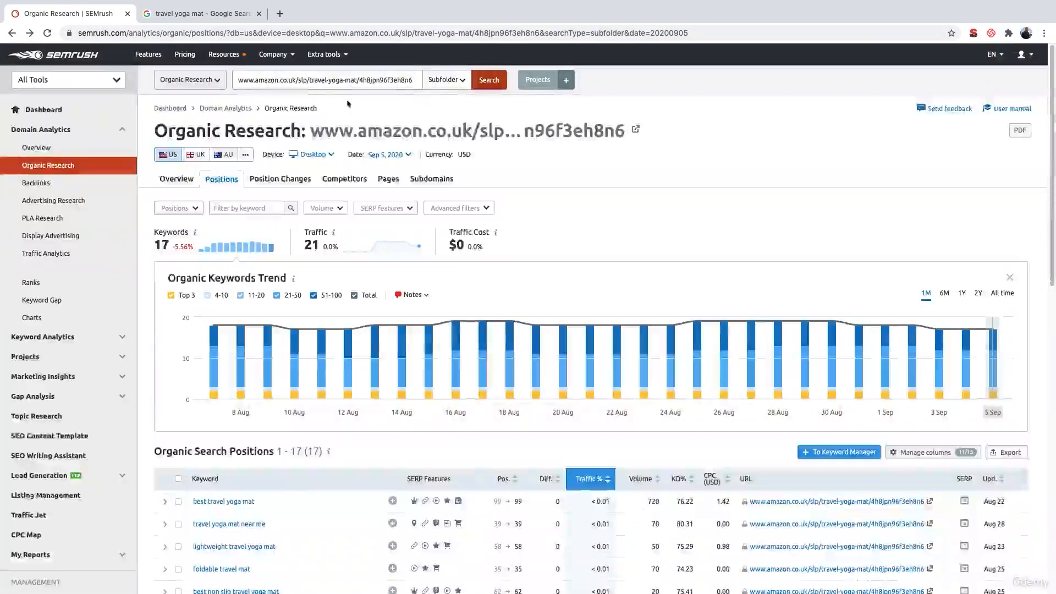
{"action": "left_click", "coordinate": [320, 84]}
{"action": "triple_click", "coordinate": [319, 84]}
{"action": "key", "text": "BackSpace"}
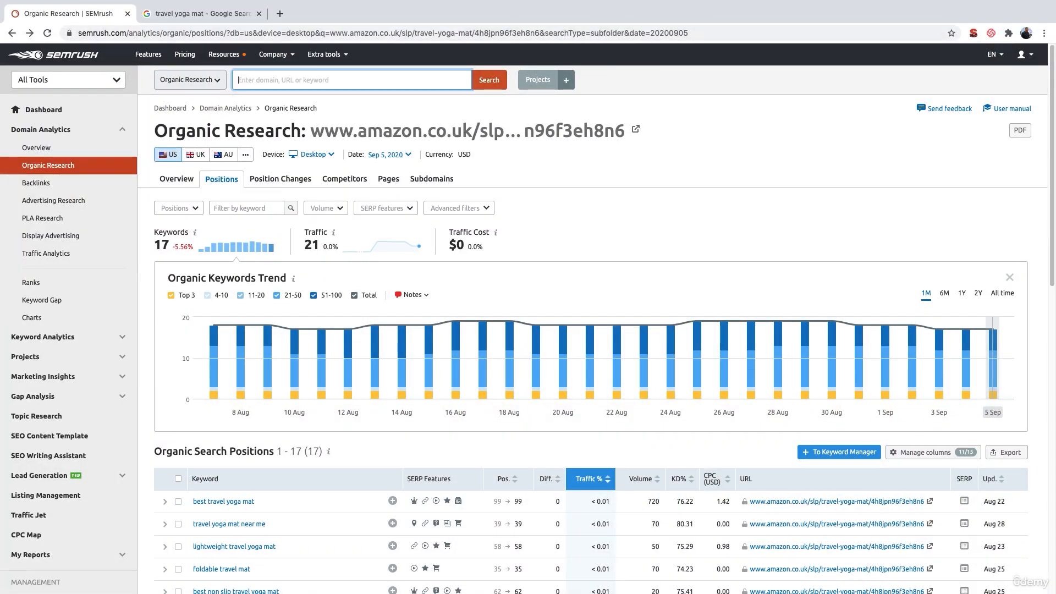
{"action": "key", "text": "ctrl+v"}
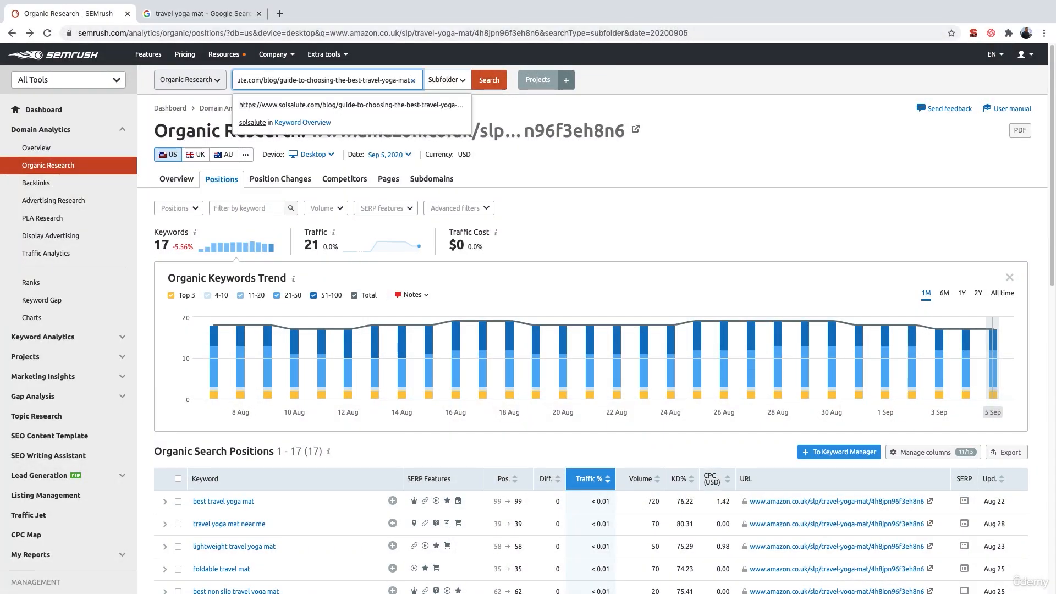
{"action": "left_click", "coordinate": [492, 81]}
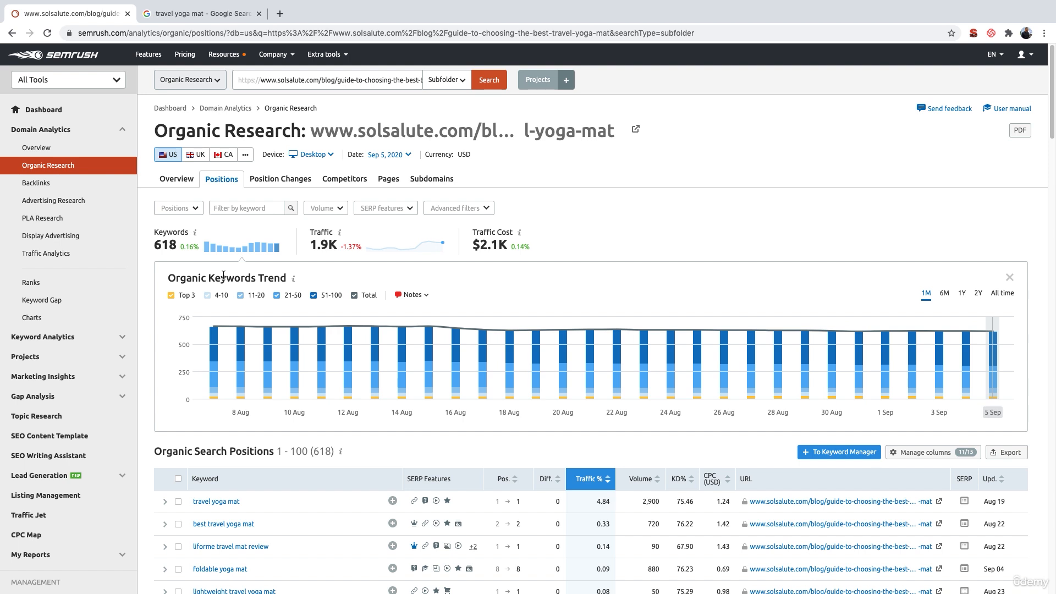
- Review the solsalute page's organic keywords and volumes, comparing them with the Google results and the keyword research template
{"action": "scroll", "coordinate": [288, 347], "scroll_direction": "down", "scroll_amount": 3}
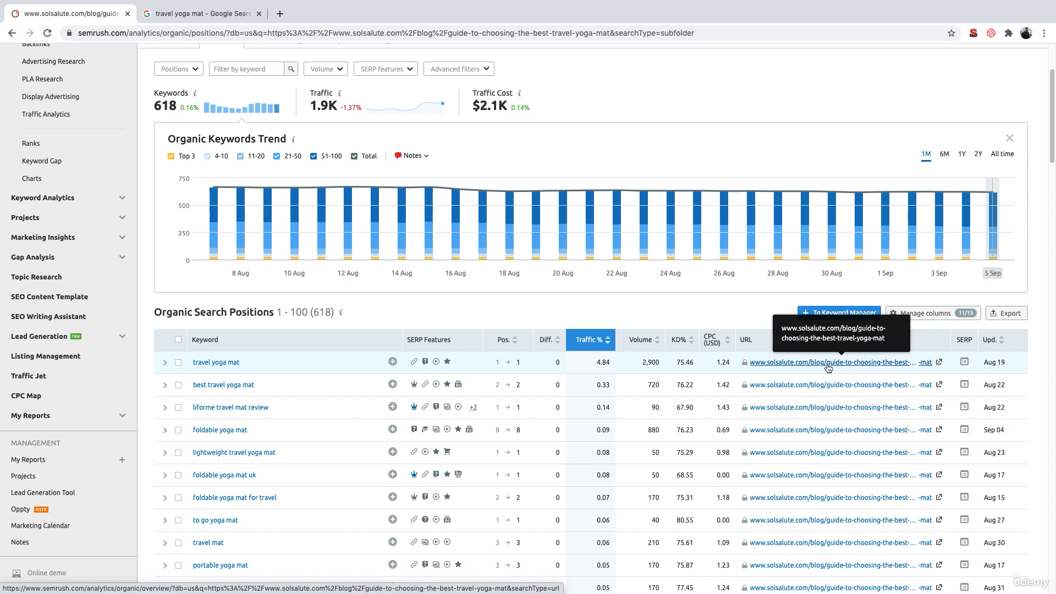
{"action": "left_click", "coordinate": [176, 22]}
{"action": "scroll", "coordinate": [275, 142], "scroll_direction": "up", "scroll_amount": 1}
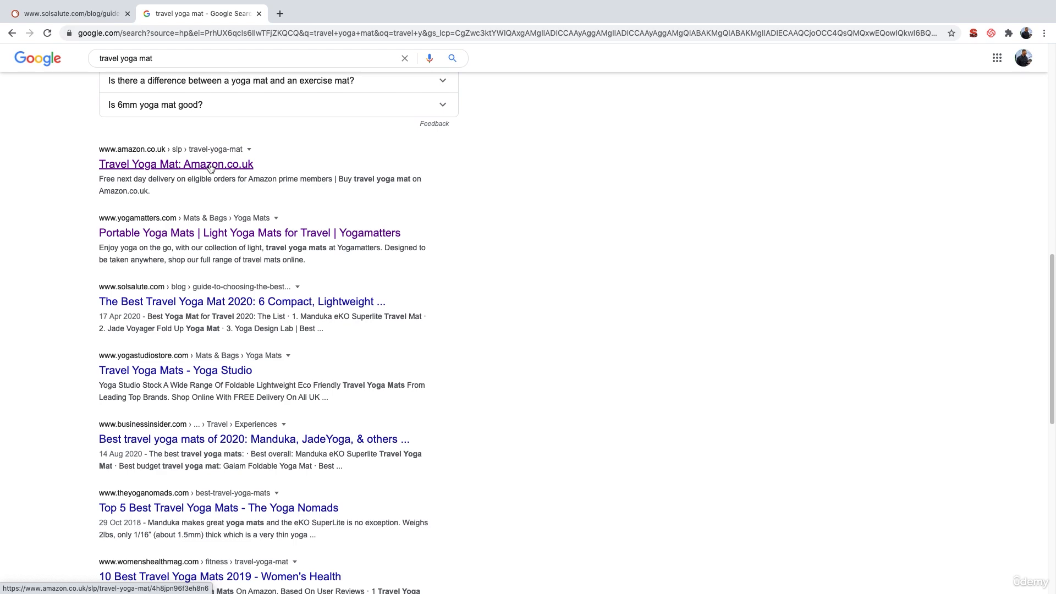
{"action": "left_click", "coordinate": [81, 15]}
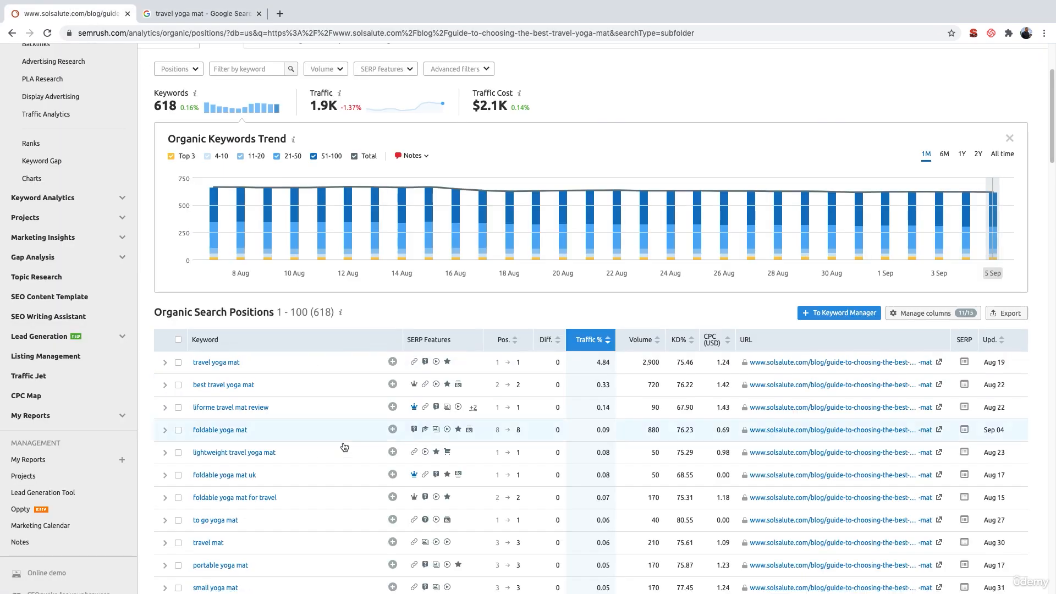
{"action": "scroll", "coordinate": [333, 423], "scroll_direction": "up", "scroll_amount": 1}
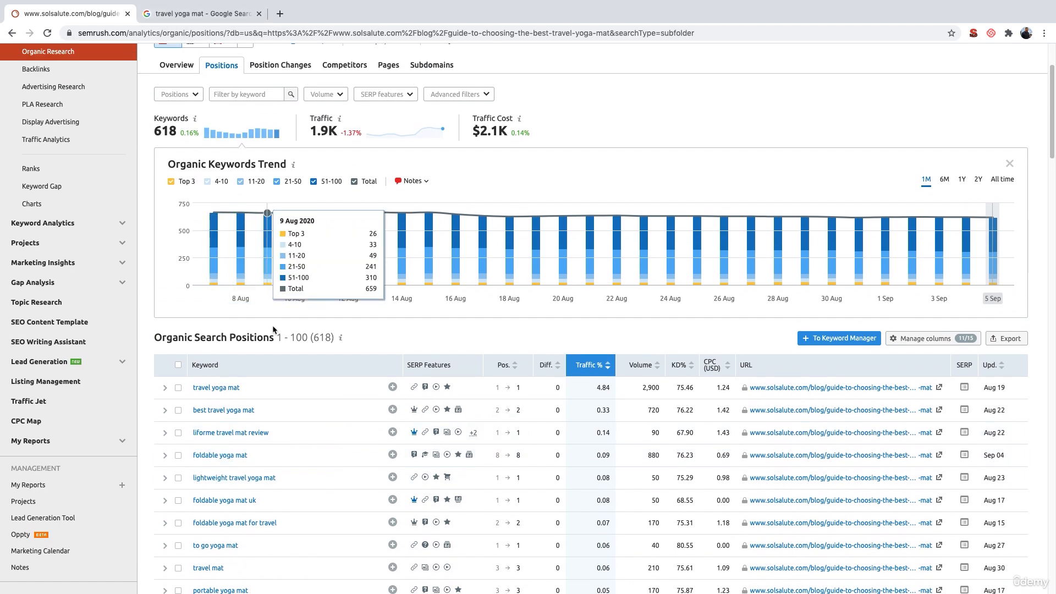
{"action": "scroll", "coordinate": [272, 328], "scroll_direction": "down", "scroll_amount": 5}
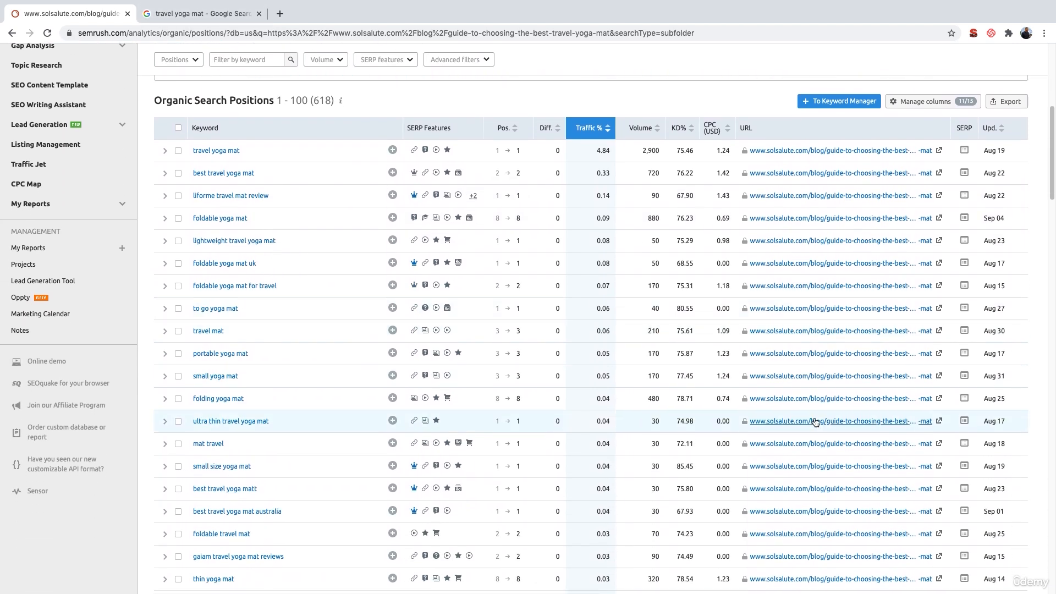
{"action": "scroll", "coordinate": [815, 422], "scroll_direction": "down", "scroll_amount": 3}
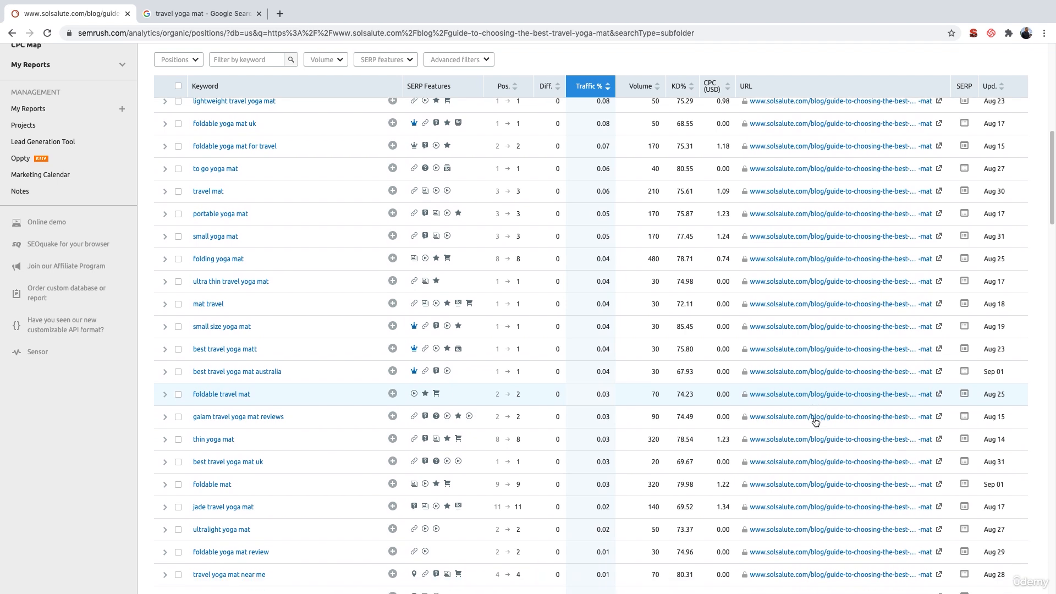
{"action": "scroll", "coordinate": [815, 421], "scroll_direction": "down", "scroll_amount": 3}
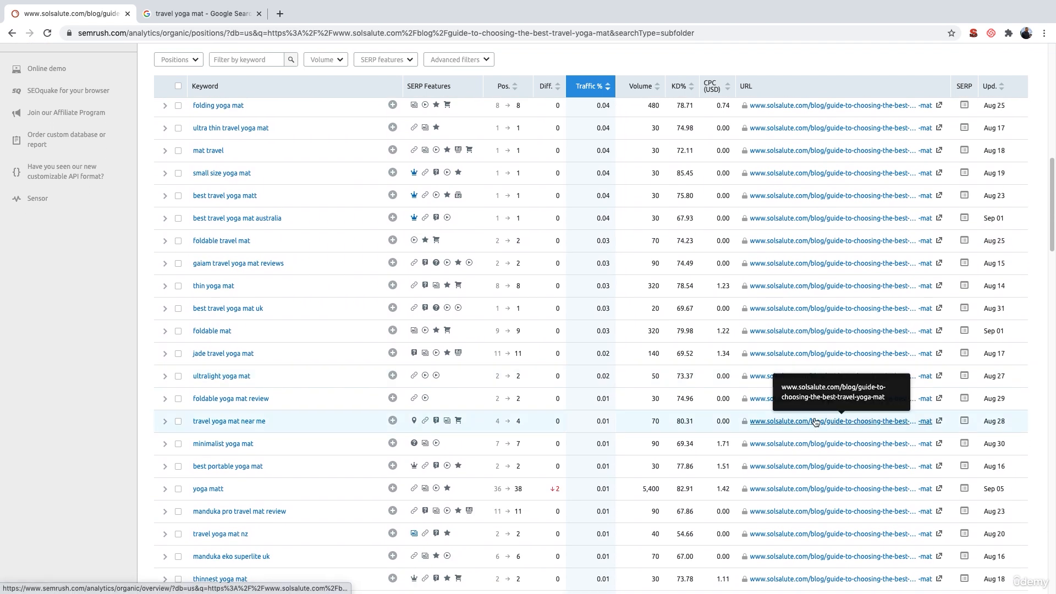
{"action": "scroll", "coordinate": [815, 421], "scroll_direction": "down", "scroll_amount": 1}
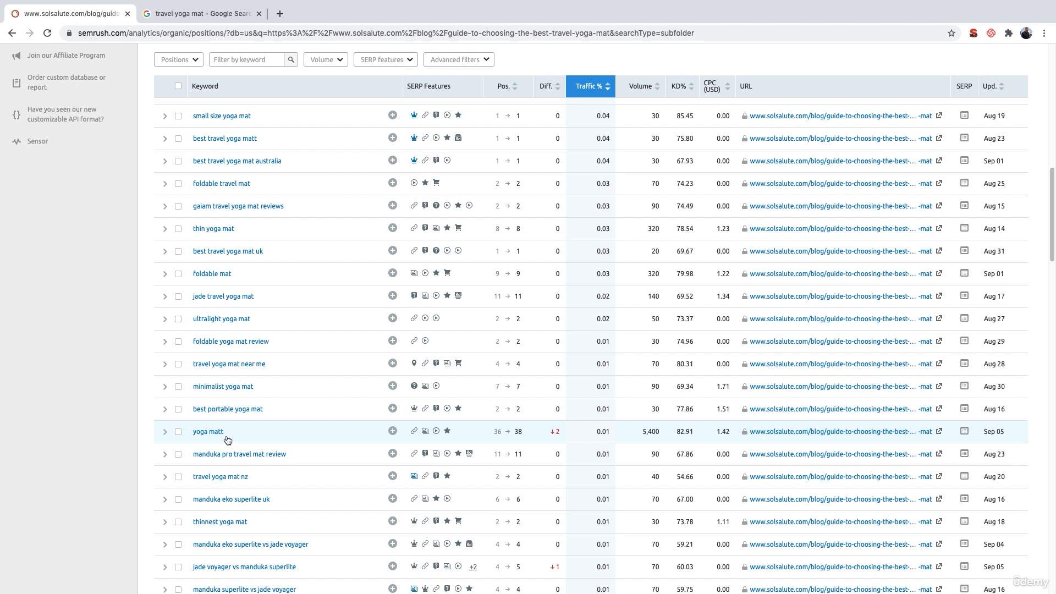
{"action": "scroll", "coordinate": [228, 440], "scroll_direction": "down", "scroll_amount": 1}
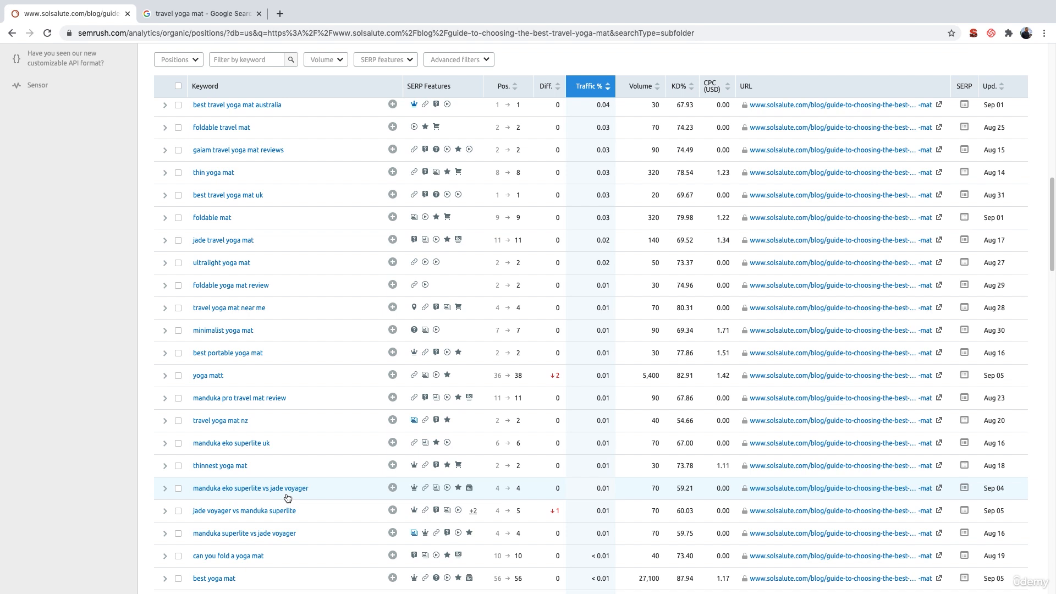
{"action": "scroll", "coordinate": [286, 497], "scroll_direction": "down", "scroll_amount": 2}
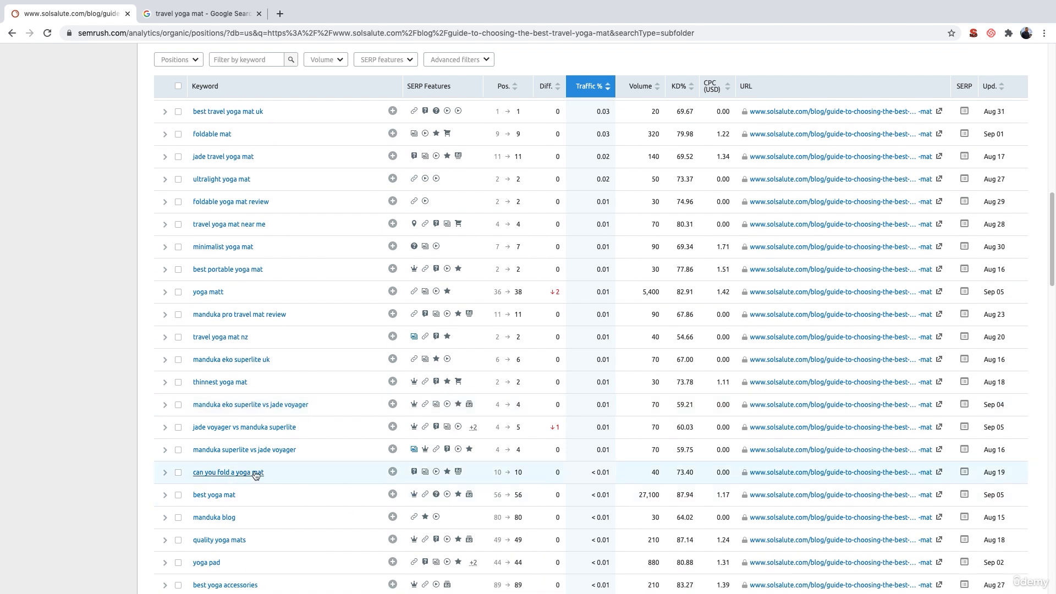
{"action": "scroll", "coordinate": [275, 476], "scroll_direction": "down", "scroll_amount": 2}
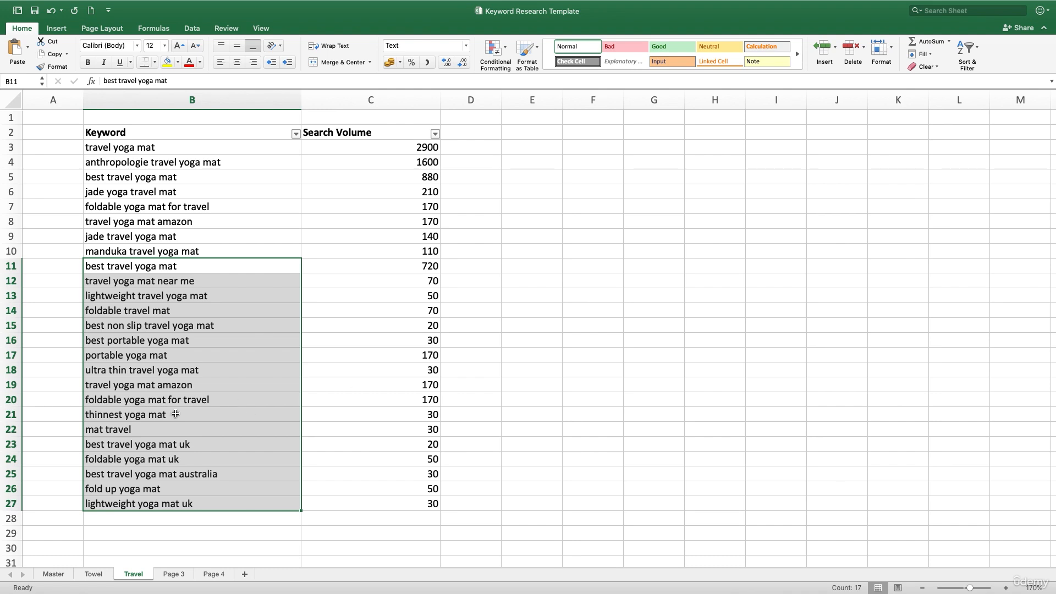
{"action": "left_click", "coordinate": [46, 575]}
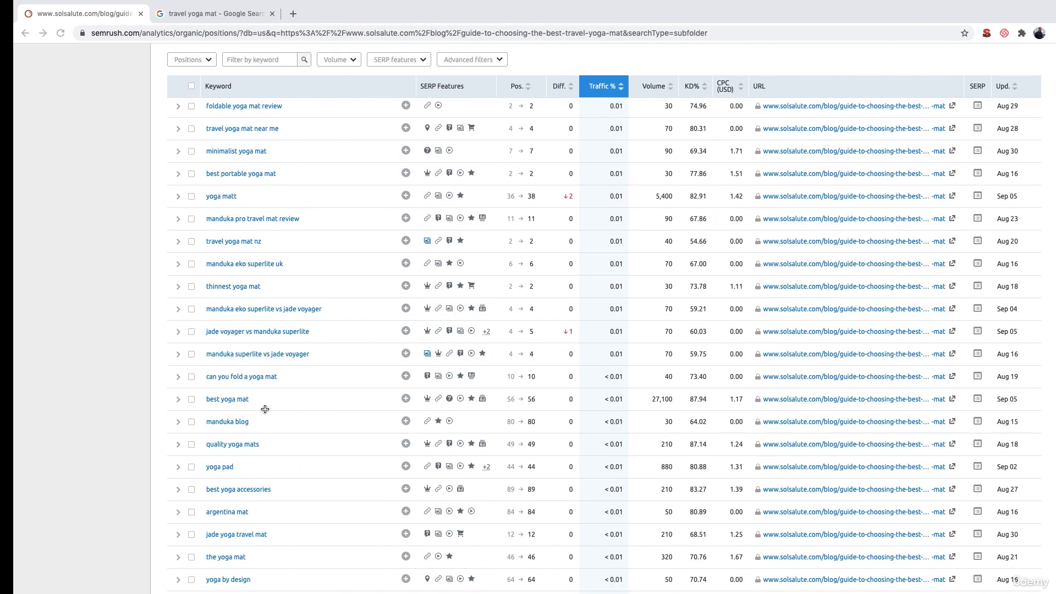
- Export all of the solsalute page's organic search positions from SEMrush to Excel
{"action": "scroll", "coordinate": [583, 359], "scroll_direction": "down", "scroll_amount": 3}
{"action": "scroll", "coordinate": [583, 359], "scroll_direction": "up", "scroll_amount": 7}
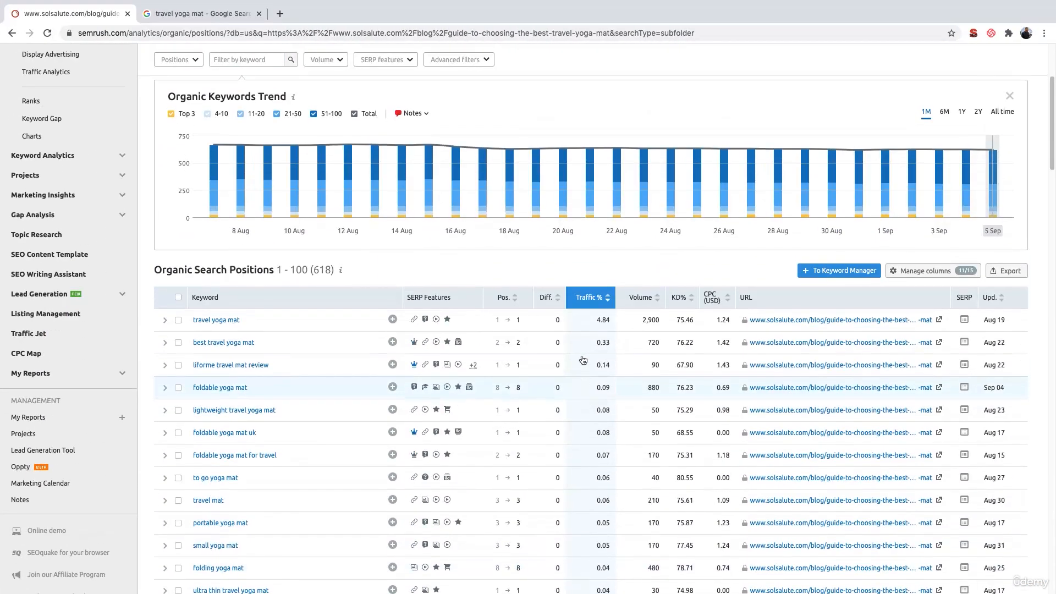
{"action": "left_click", "coordinate": [1021, 273]}
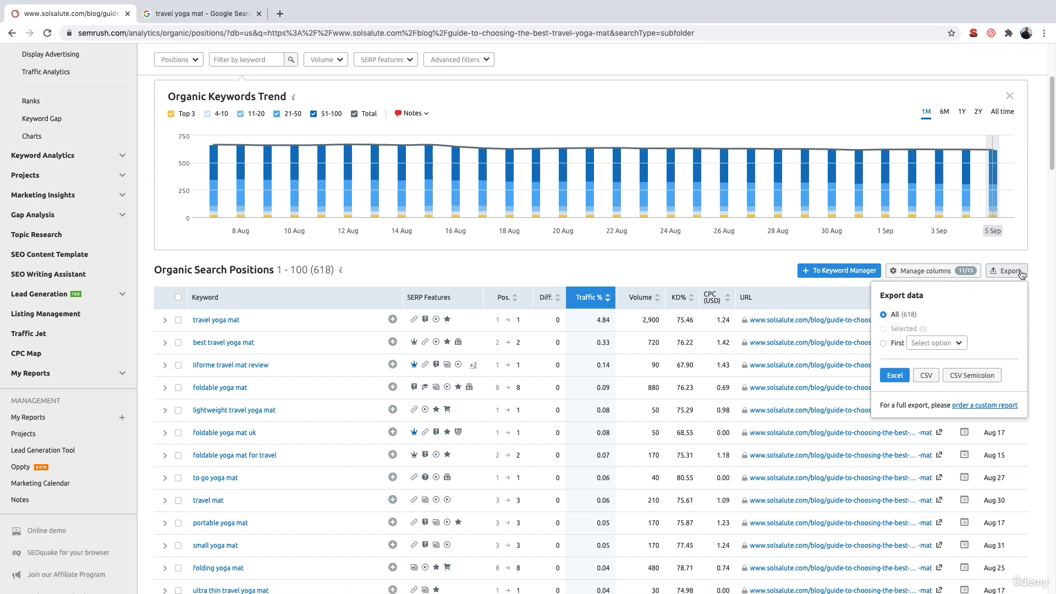
{"action": "left_click", "coordinate": [891, 378]}
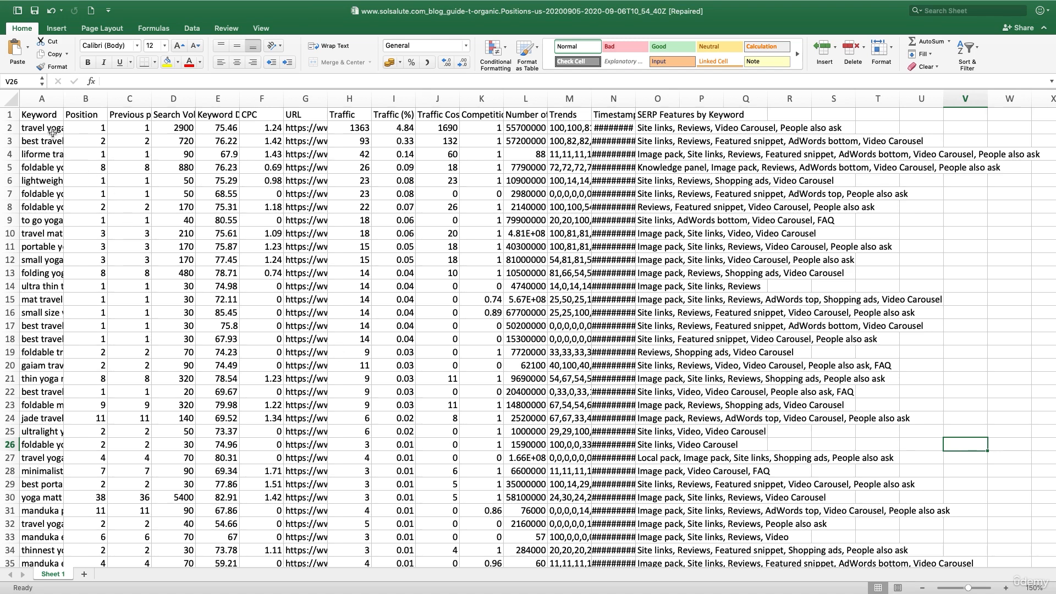
- In the exported solsalute sheet, delete columns E through R, from Keyword Difficulty through the SERP features data
{"action": "mouse_move", "coordinate": [52, 132]}
{"action": "left_mouse_down"}
{"action": "mouse_move", "coordinate": [46, 174]}
{"action": "mouse_move", "coordinate": [46, 141]}
{"action": "left_mouse_up"}
{"action": "left_click_drag", "start_coordinate": [180, 128], "coordinate": [180, 233]}
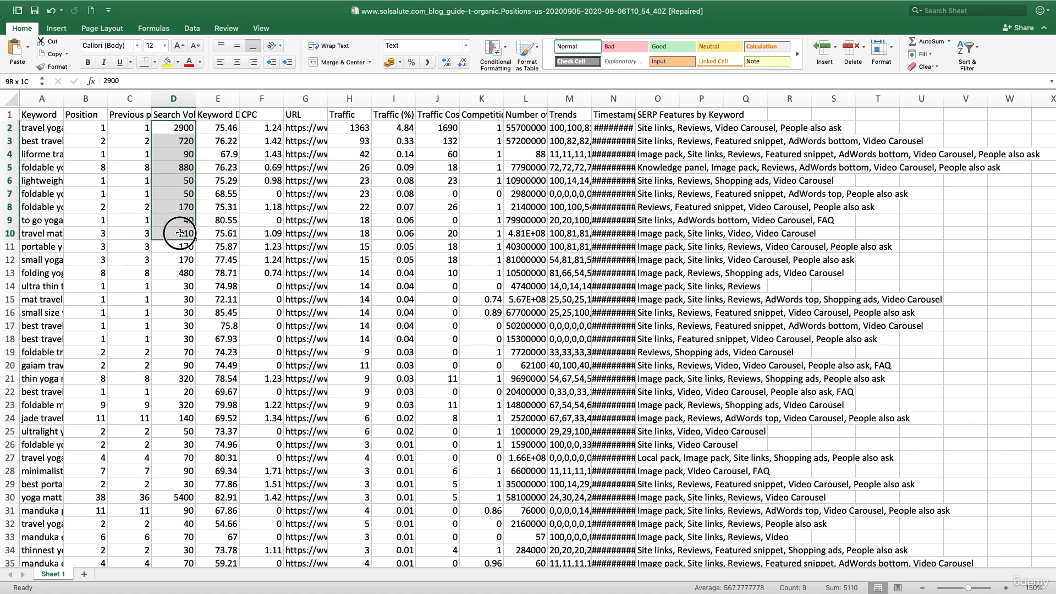
{"action": "left_click", "coordinate": [41, 99]}
{"action": "left_click", "coordinate": [175, 96]}
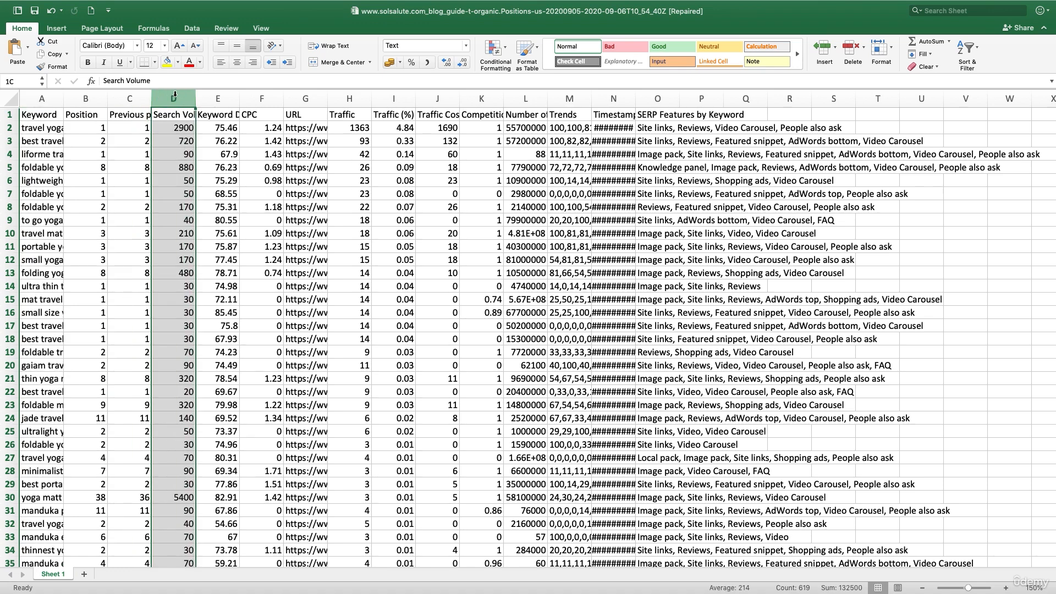
{"action": "left_click", "coordinate": [214, 98]}
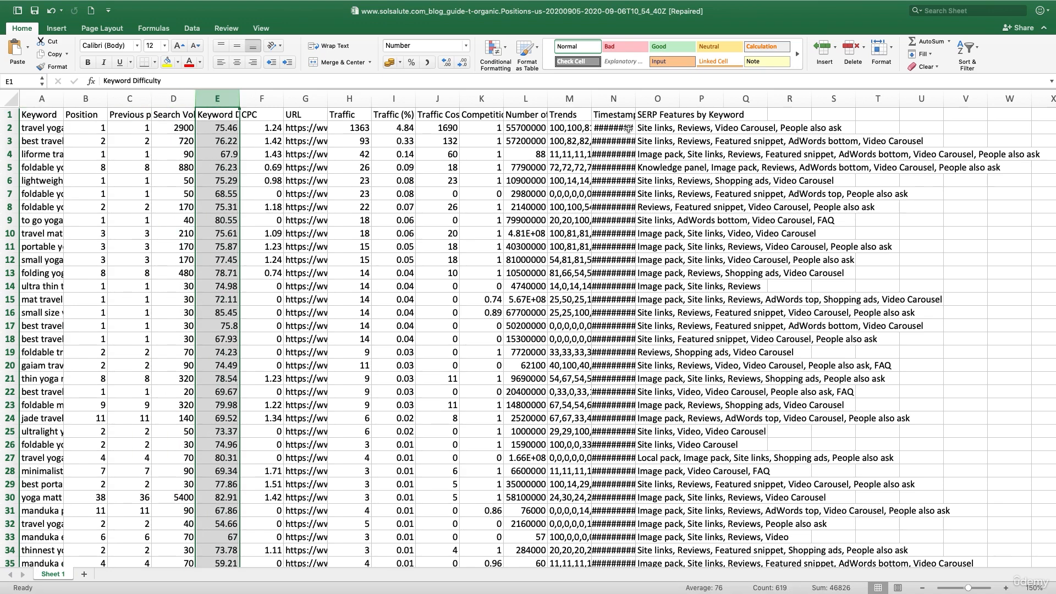
{"action": "left_click", "coordinate": [797, 99], "text": "shift"}
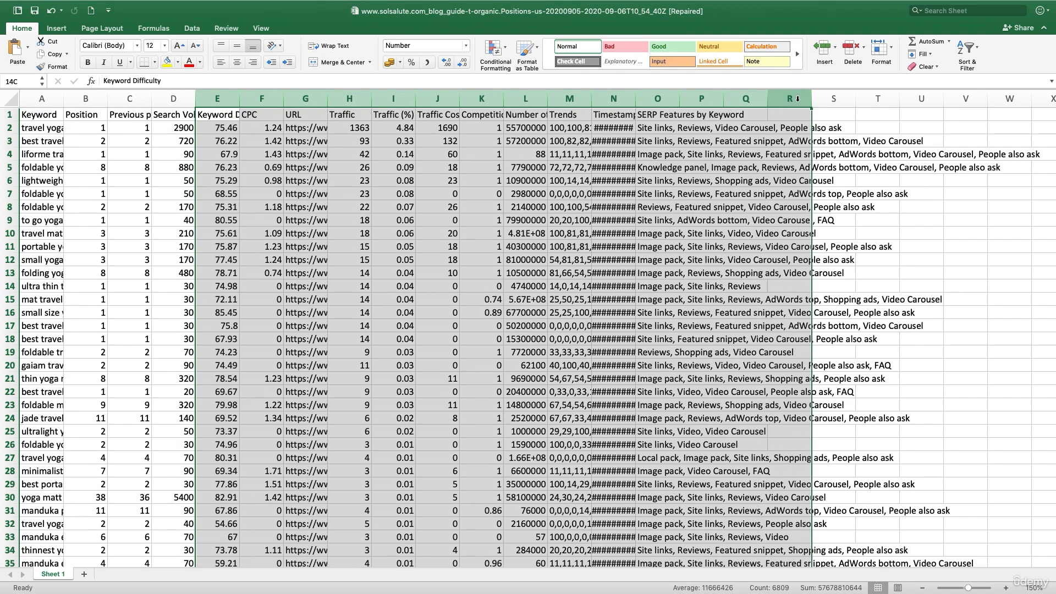
{"action": "right_click", "coordinate": [797, 99]}
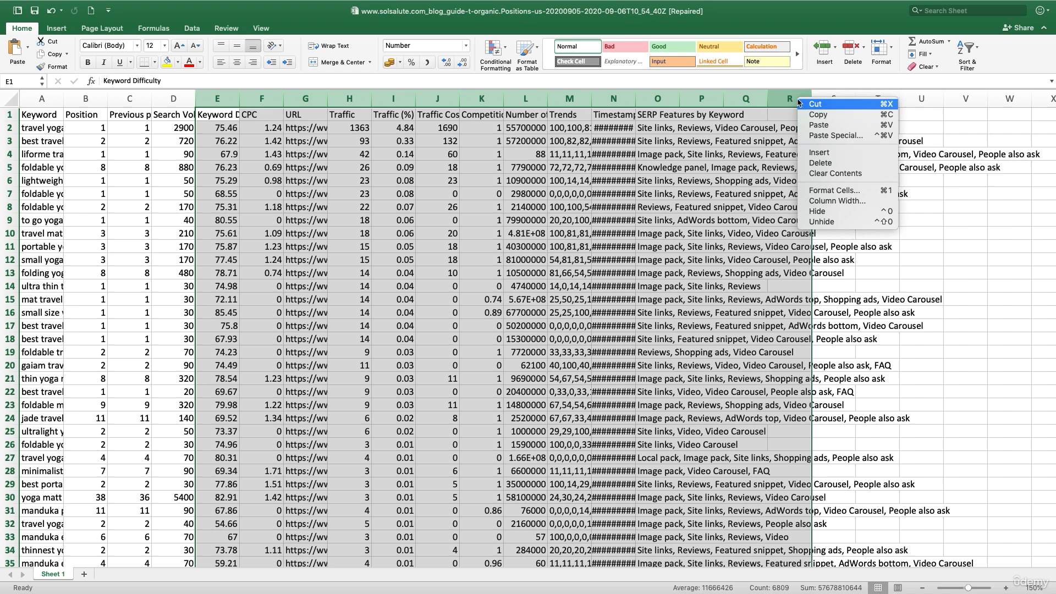
{"action": "left_click", "coordinate": [810, 164]}
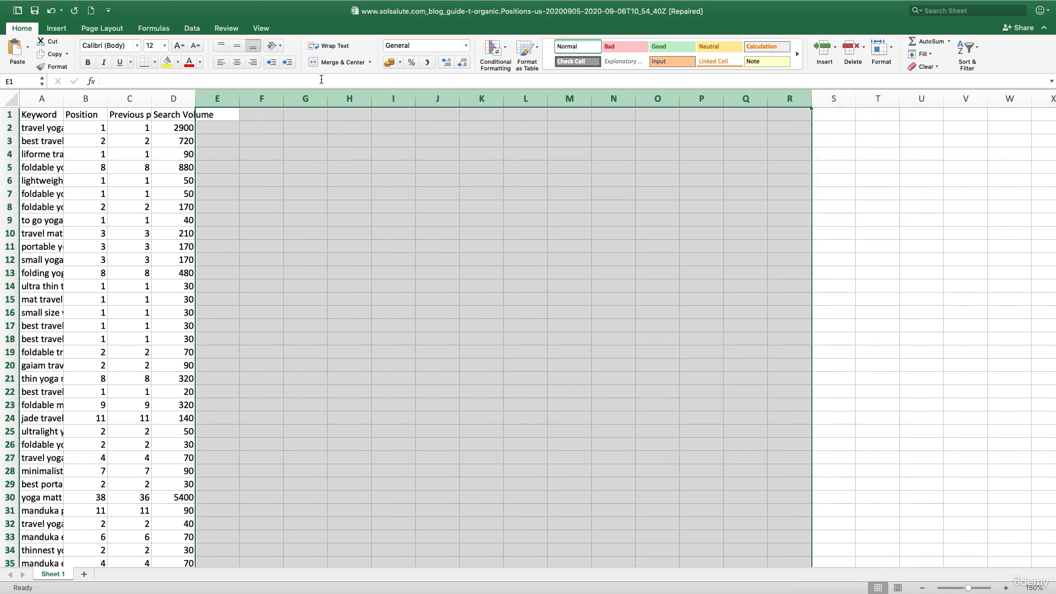
- Delete the Position and Previous position columns from the solsalute export, leaving only keywords and search volumes
{"action": "left_click", "coordinate": [90, 98]}
{"action": "left_click_drag", "start_coordinate": [91, 99], "coordinate": [116, 98]}
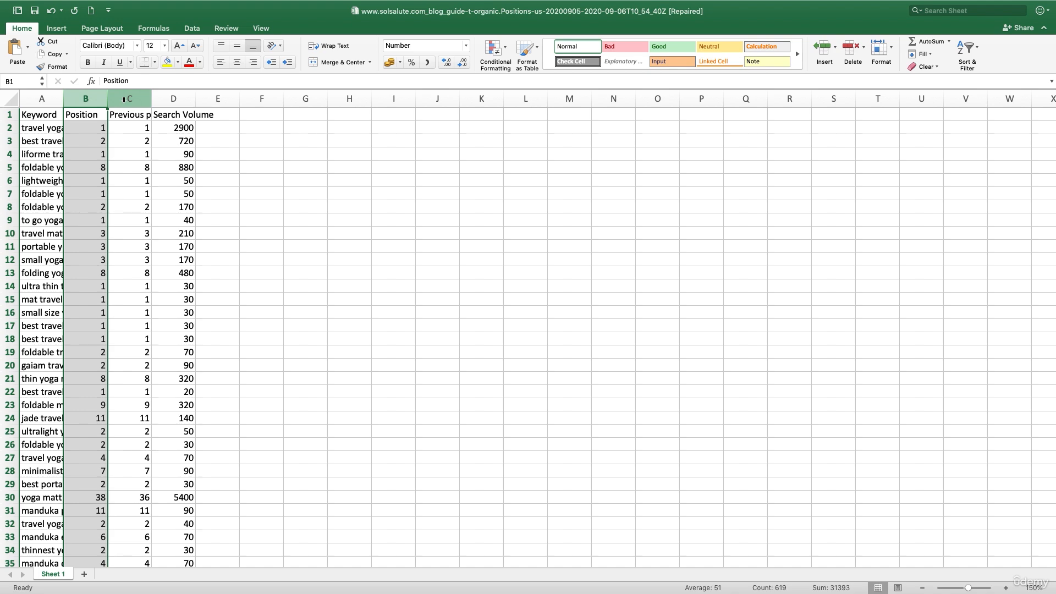
{"action": "left_click_drag", "start_coordinate": [124, 99], "coordinate": [124, 100]}
{"action": "right_click", "coordinate": [123, 100]}
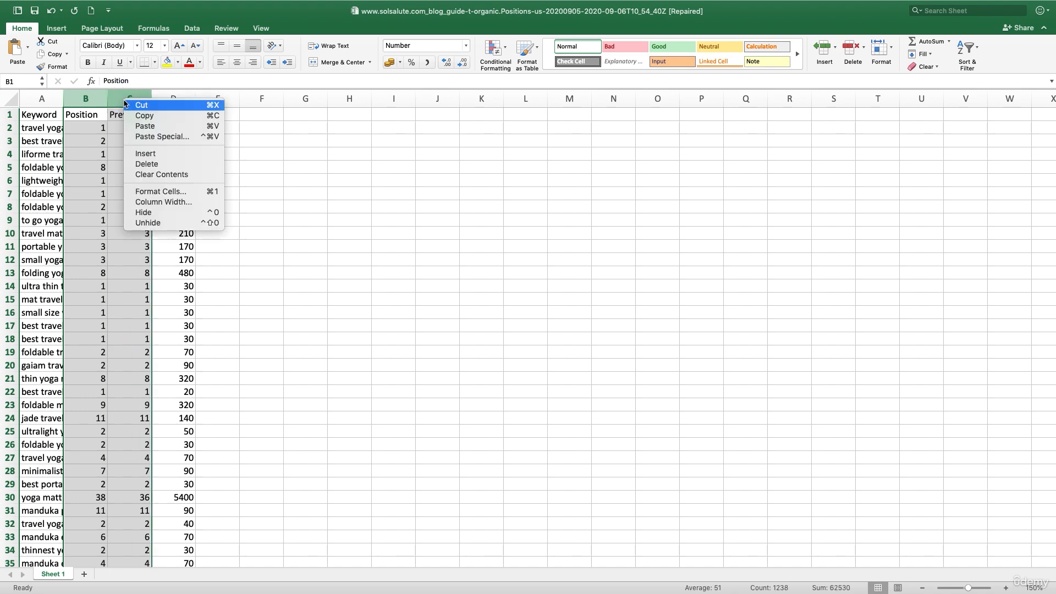
{"action": "left_click", "coordinate": [140, 163]}
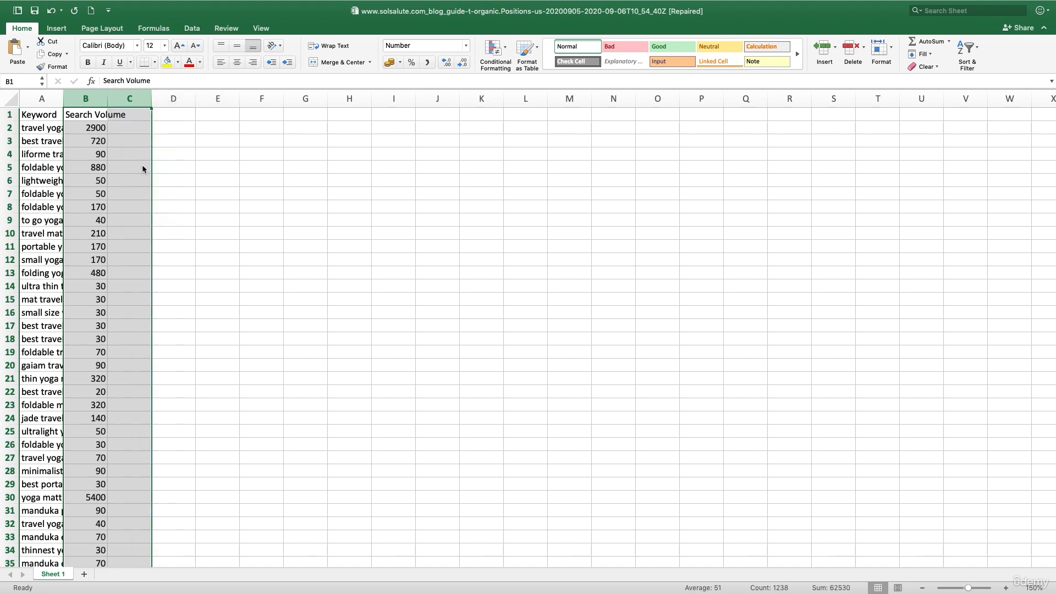
- Widen the keyword column in the solsalute export and copy all keyword and search volume rows below the header
{"action": "left_click", "coordinate": [50, 127]}
{"action": "left_click_drag", "start_coordinate": [109, 99], "coordinate": [259, 360]}
{"action": "double_click", "coordinate": [63, 98]}
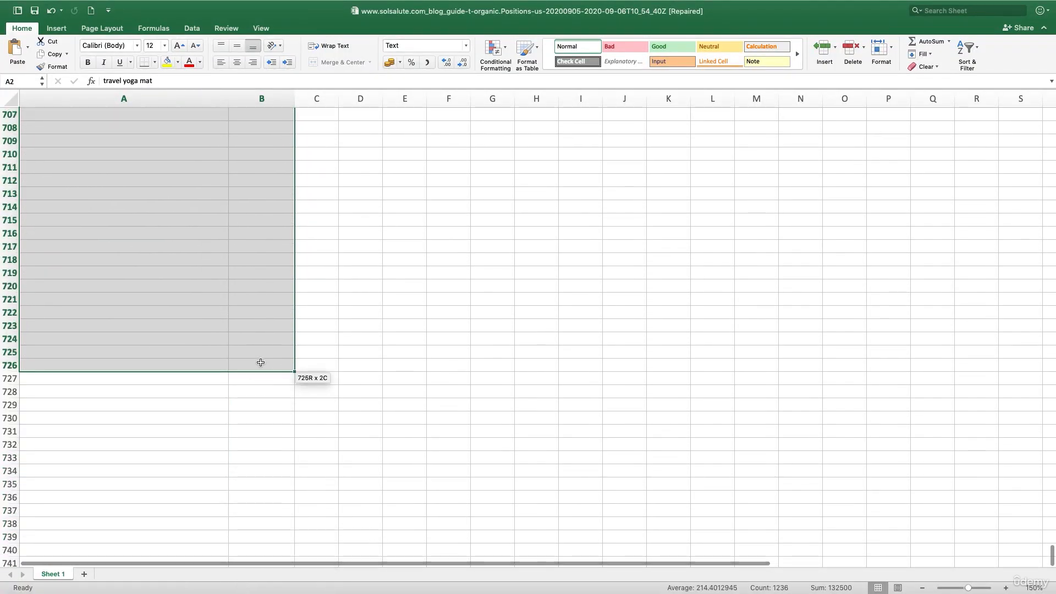
{"action": "scroll", "coordinate": [261, 362], "scroll_direction": "up", "scroll_amount": 10}
{"action": "scroll", "coordinate": [260, 362], "scroll_direction": "up", "scroll_amount": 8}
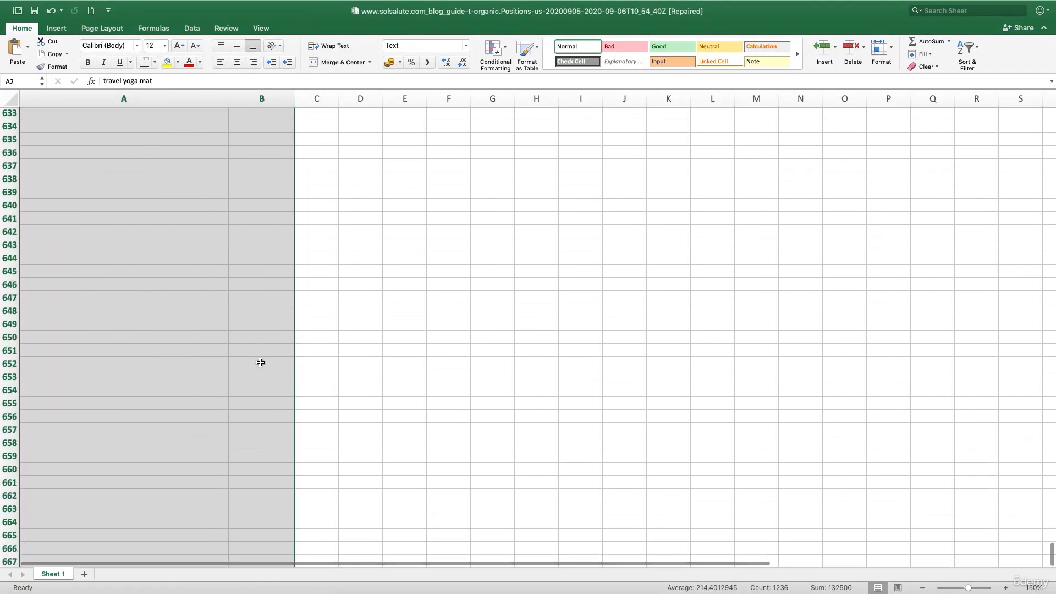
{"action": "key", "text": "super+c"}
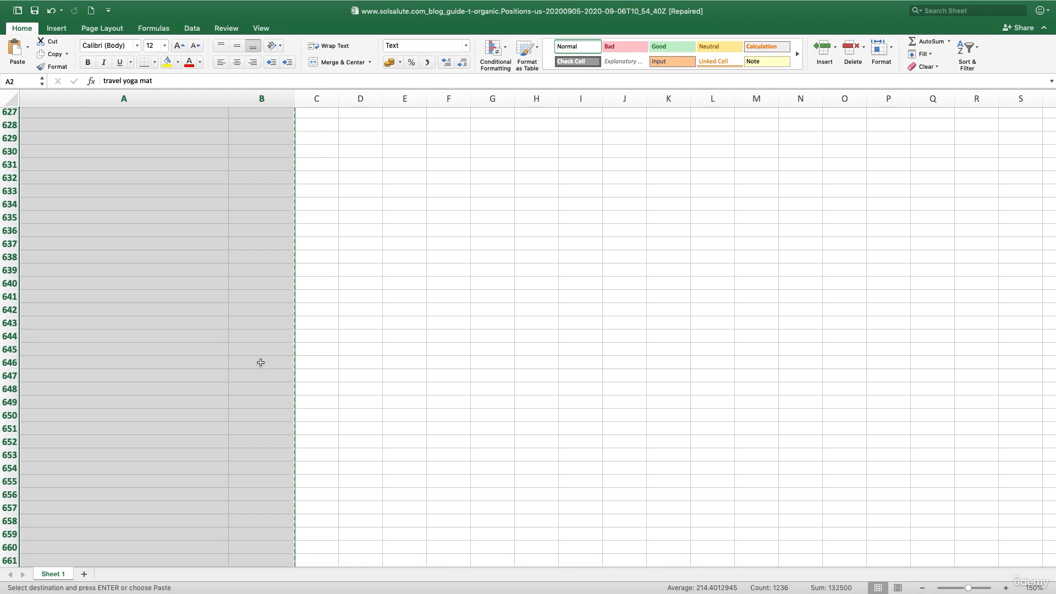
- Paste the copied keywords and search volumes into the Master sheet of the Keyword Research Template, starting at cell B3
{"action": "key", "text": "ctrl+Right"}
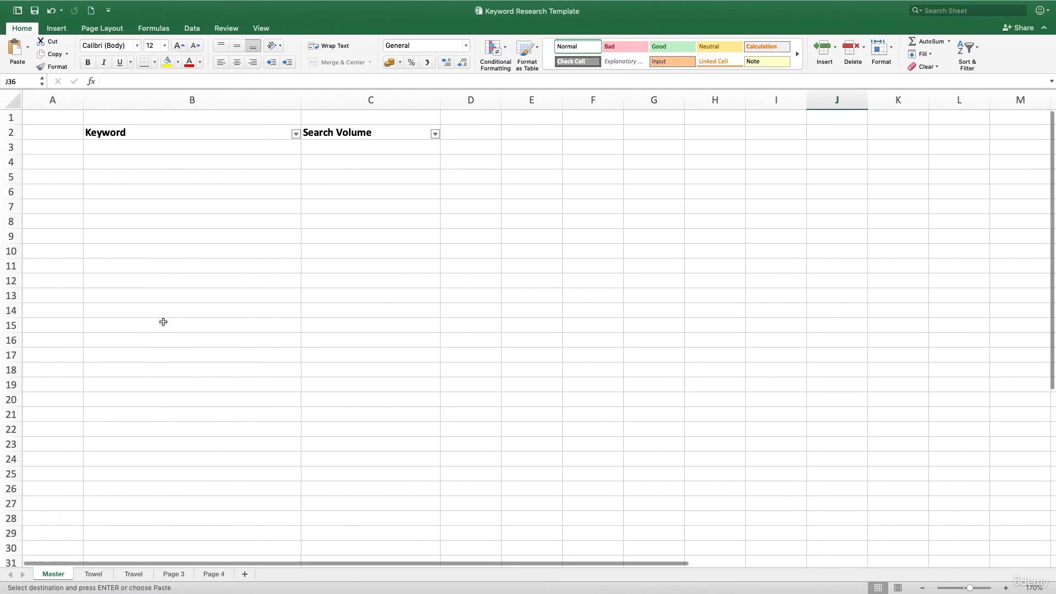
{"action": "left_click", "coordinate": [151, 148]}
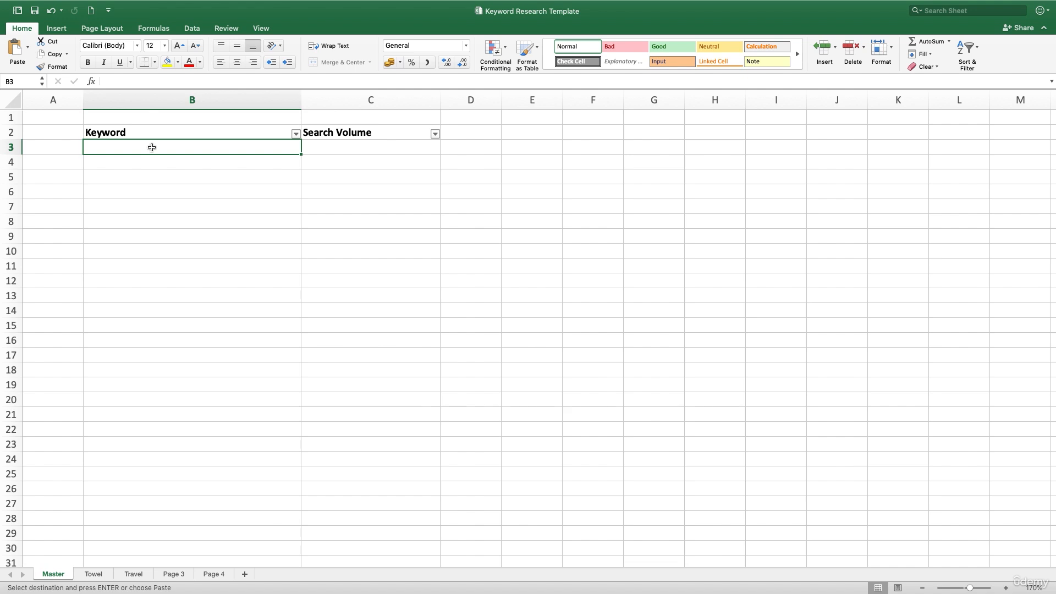
{"action": "left_click", "coordinate": [172, 191]}
{"action": "left_click", "coordinate": [177, 151]}
{"action": "key", "text": "super+v"}
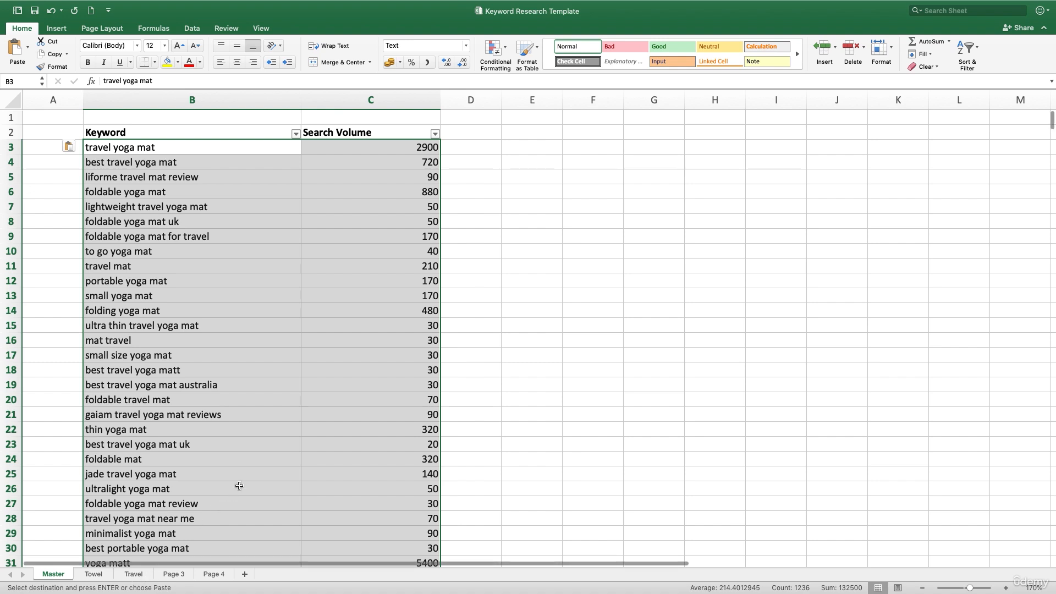
{"action": "left_click", "coordinate": [260, 458]}
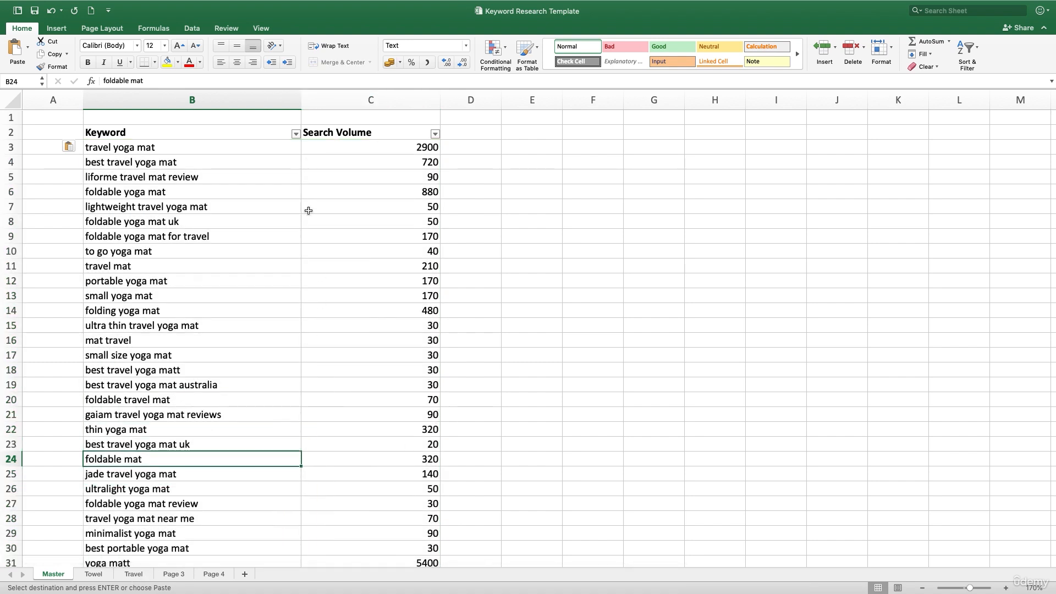
- Filter the Master sheet's Keyword column to show only keywords containing "travel"
{"action": "left_click", "coordinate": [295, 133]}
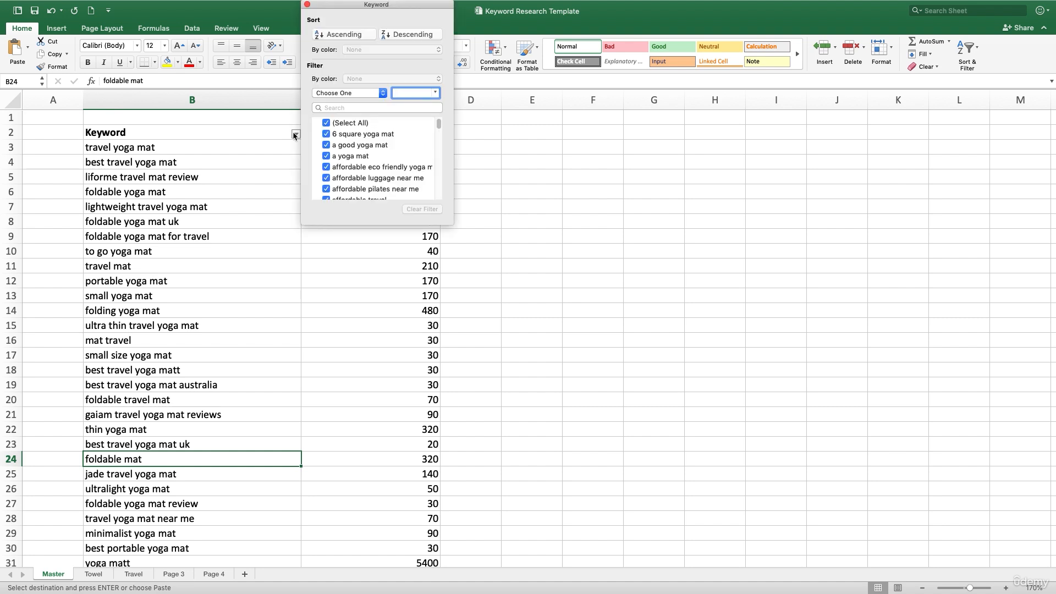
{"action": "left_click", "coordinate": [336, 95]}
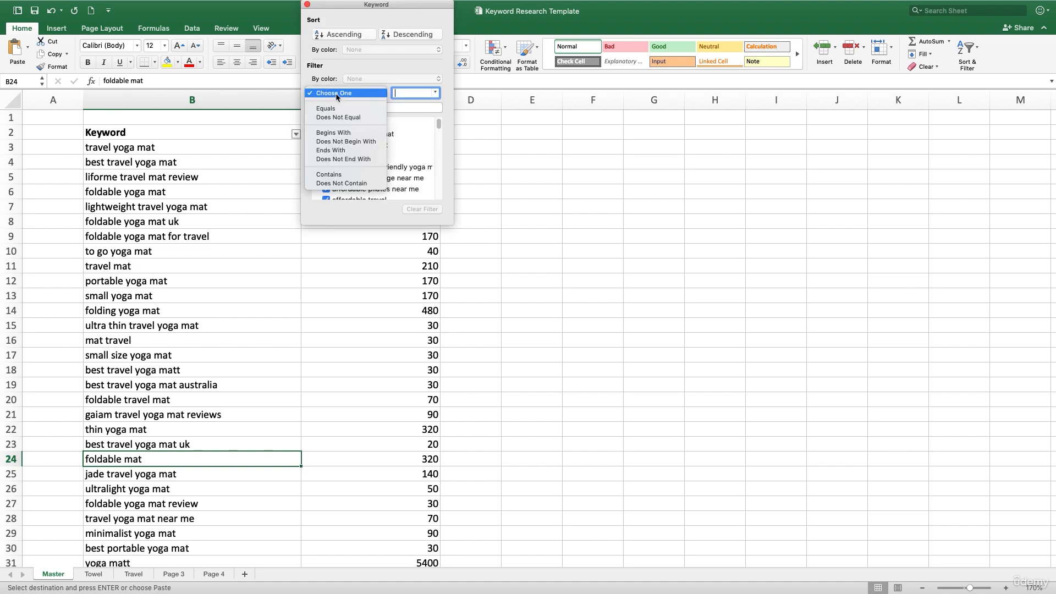
{"action": "left_click", "coordinate": [346, 175]}
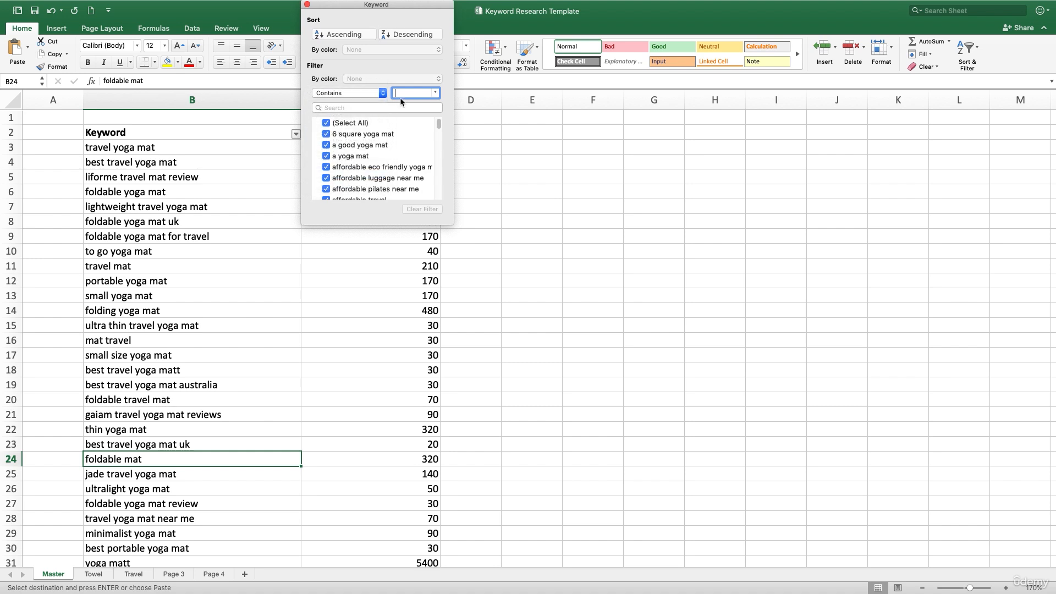
{"action": "type", "text": "travel"}
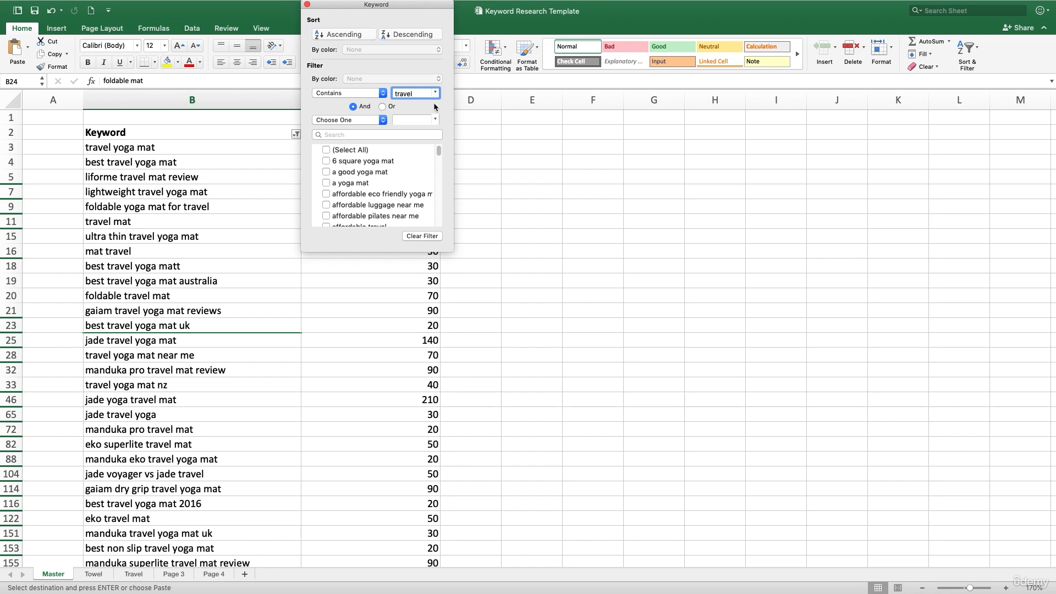
{"action": "left_click", "coordinate": [513, 152]}
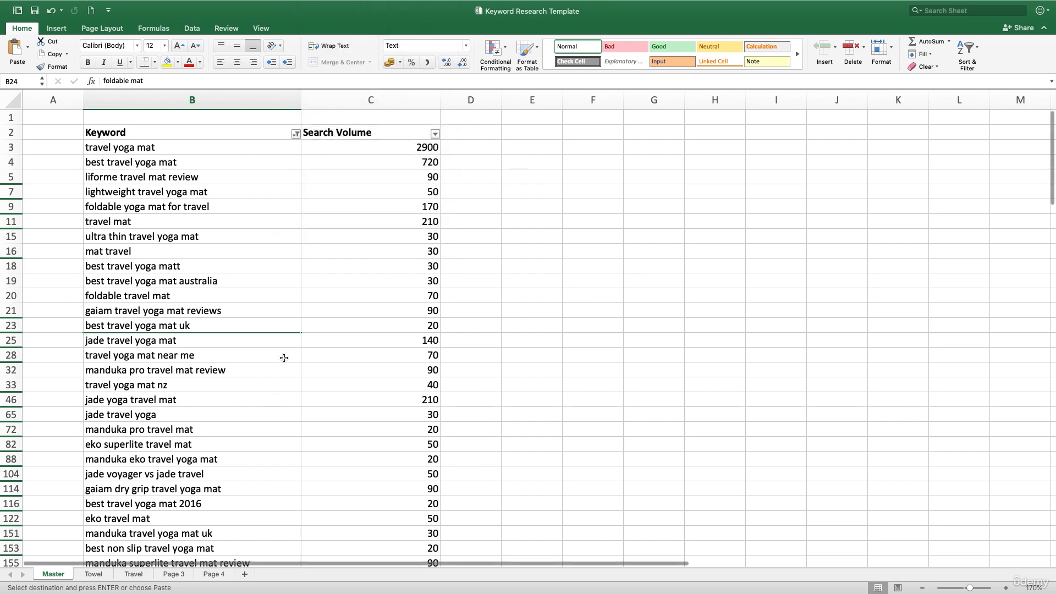
- Copy the filtered travel keywords and search volumes from the Master sheet to the Travel sheet, starting at cell B28
{"action": "left_click", "coordinate": [258, 100]}
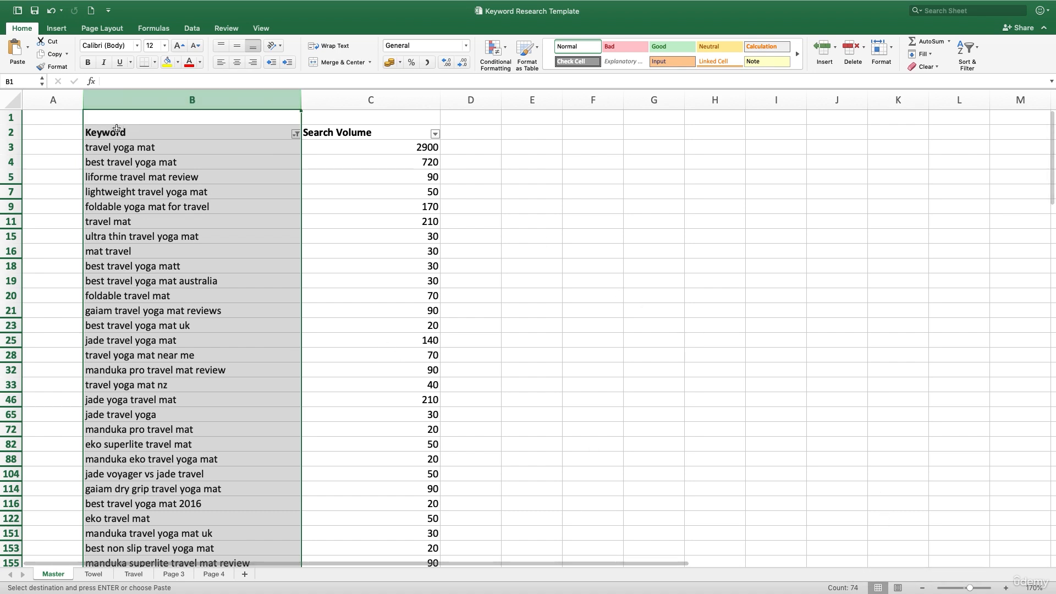
{"action": "left_click", "coordinate": [134, 132]}
{"action": "left_click_drag", "start_coordinate": [134, 132], "coordinate": [262, 134]}
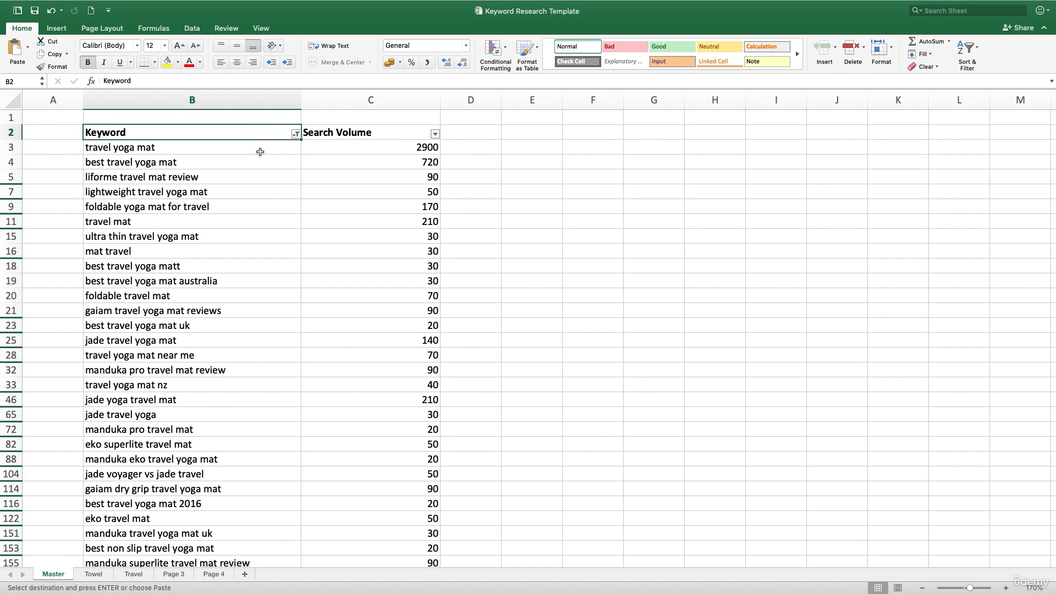
{"action": "left_click_drag", "start_coordinate": [261, 146], "coordinate": [414, 319]}
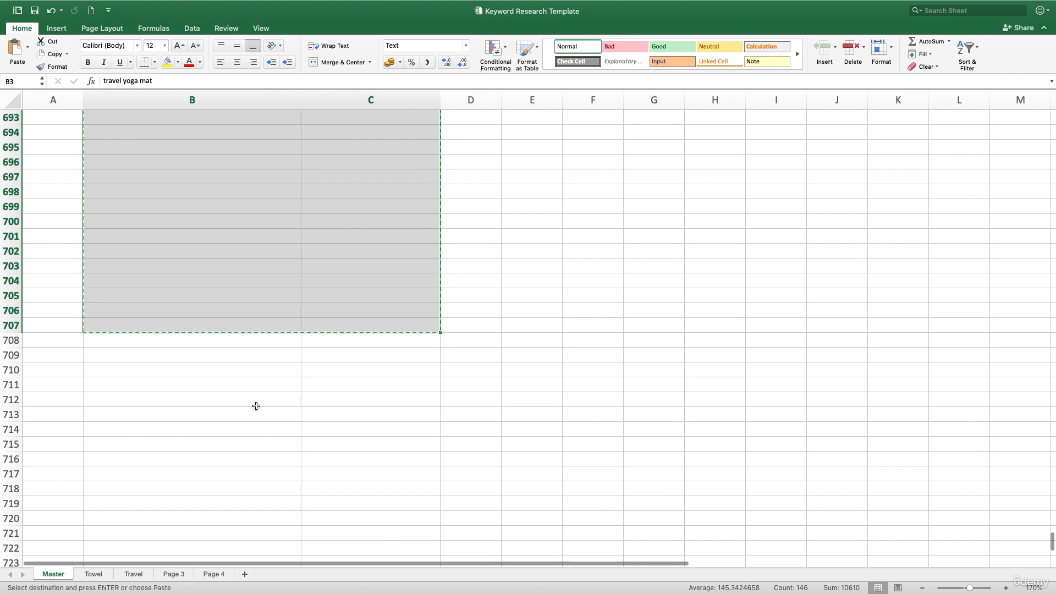
{"action": "left_click", "coordinate": [135, 574]}
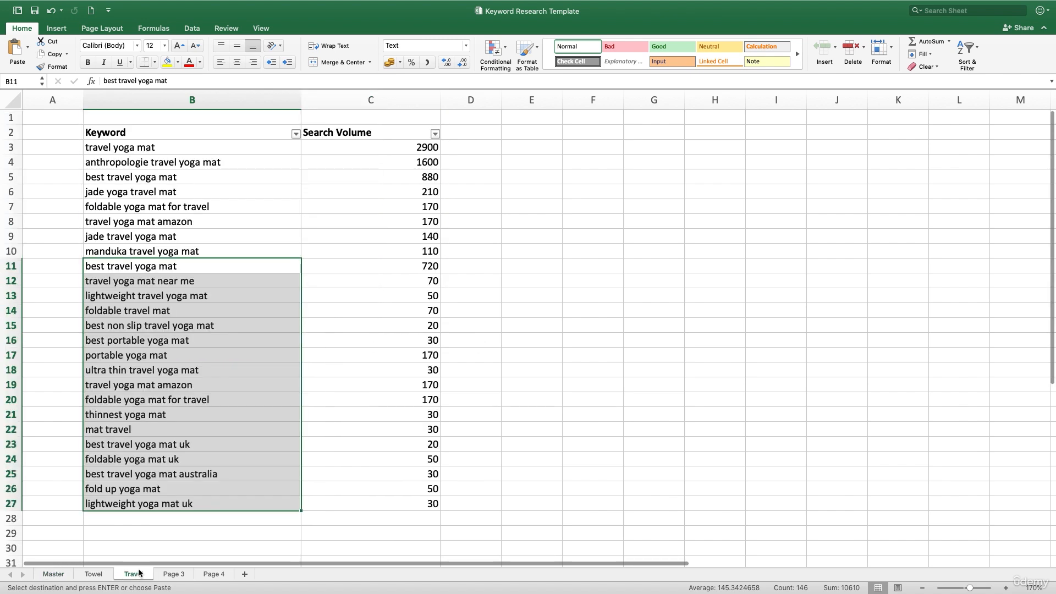
{"action": "left_click", "coordinate": [184, 518]}
{"action": "key", "text": "super+v"}
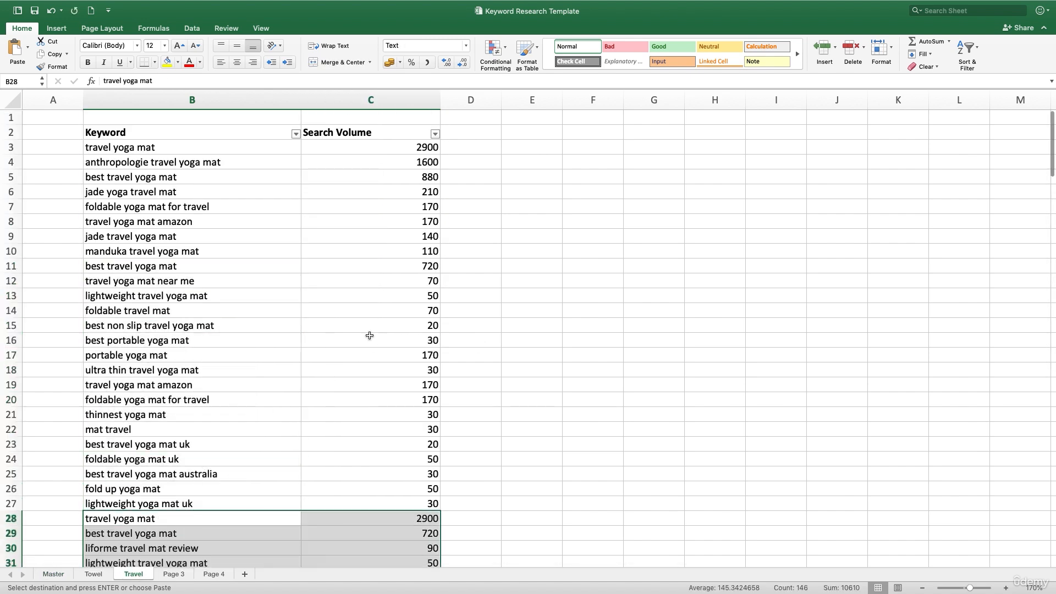
{"action": "left_click", "coordinate": [229, 103]}
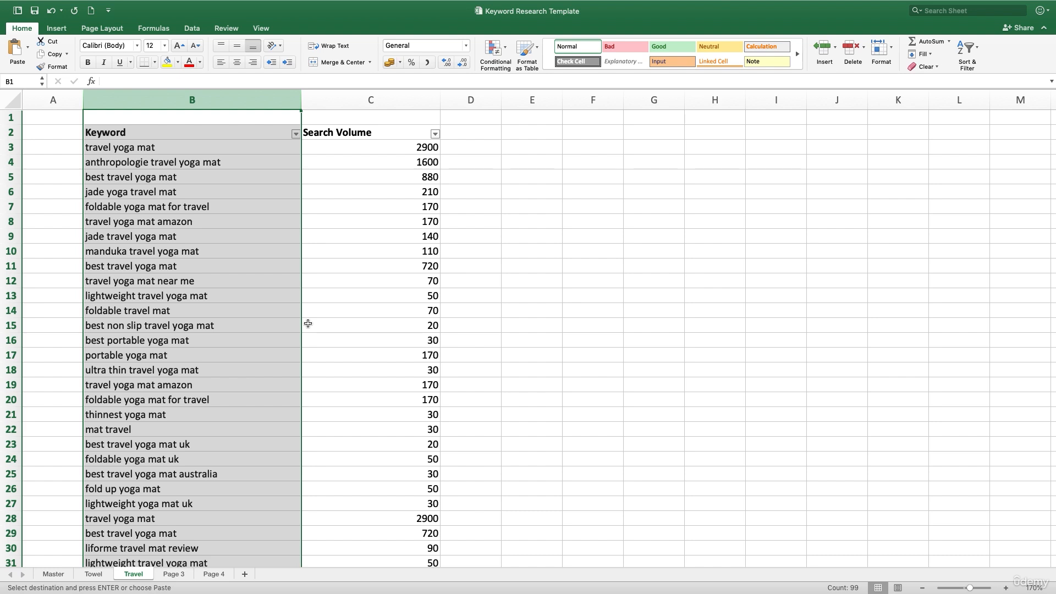
{"action": "left_click", "coordinate": [224, 253]}
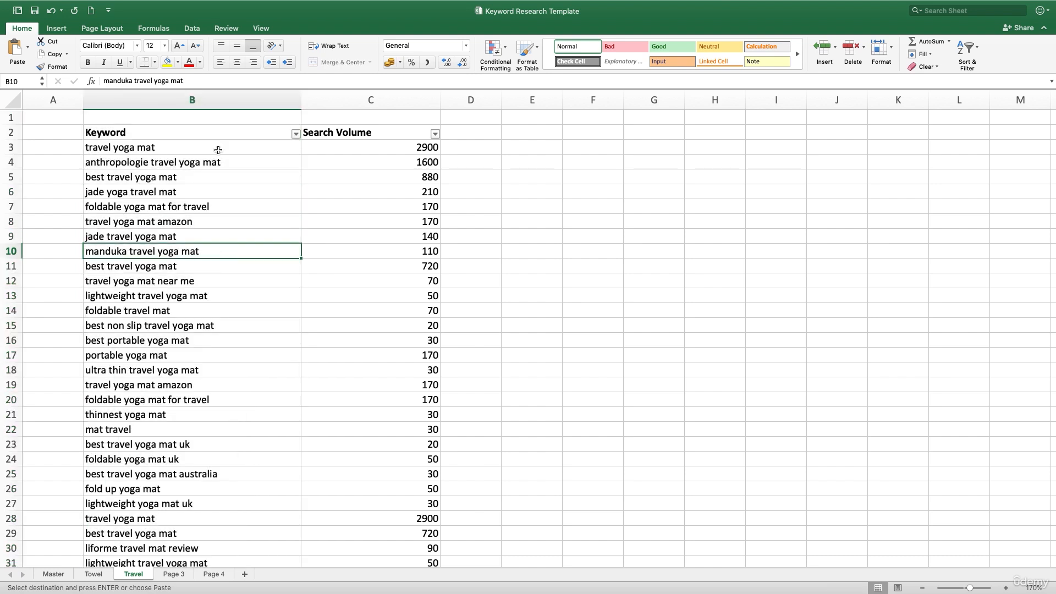
{"action": "left_click", "coordinate": [217, 104]}
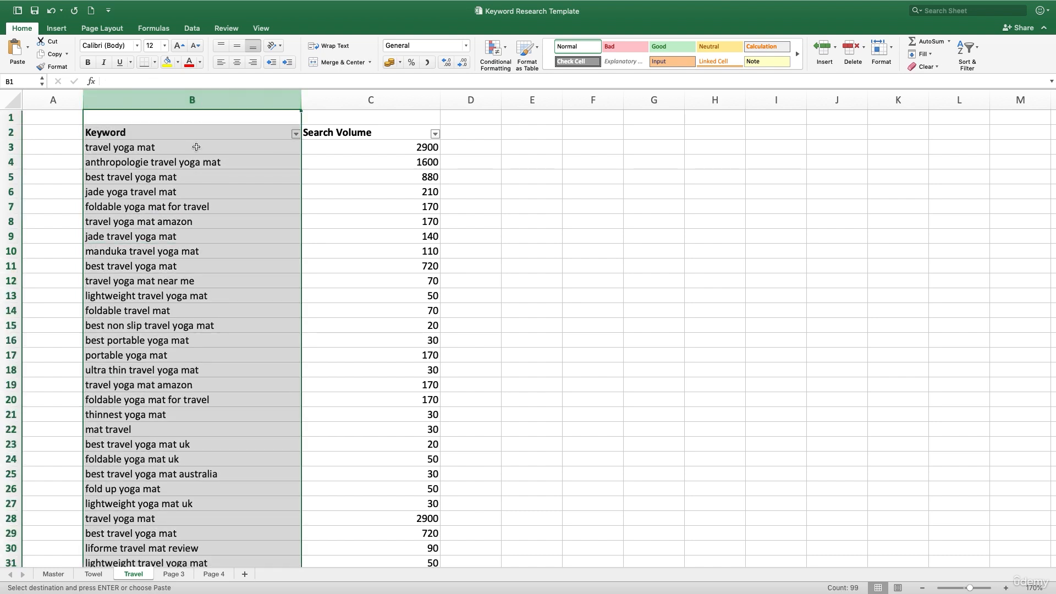
{"action": "left_click_drag", "start_coordinate": [200, 145], "coordinate": [197, 211]}
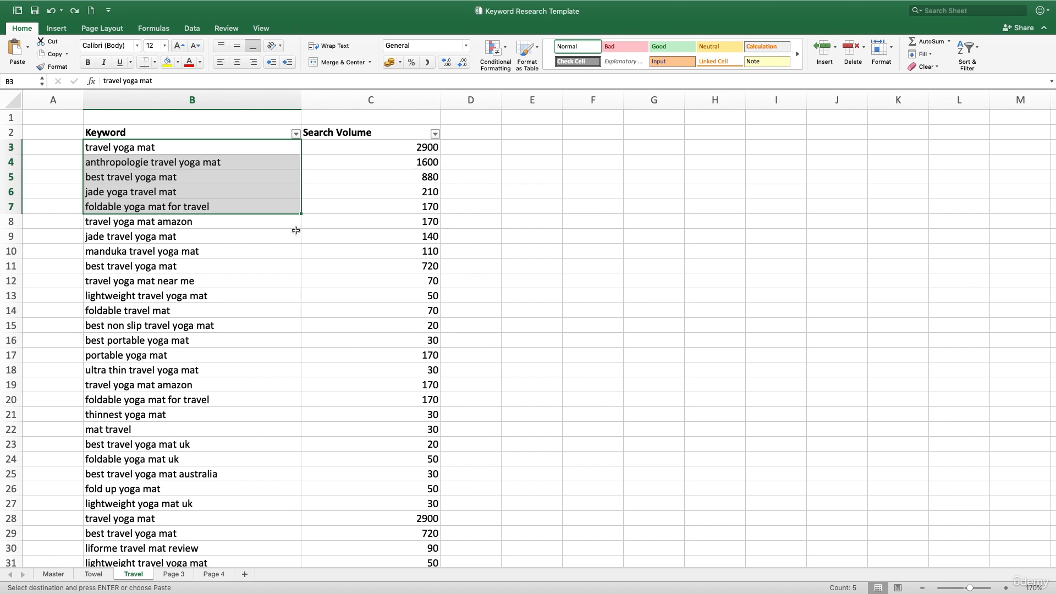
- Change the Master sheet's Keyword filter to show only keywords containing "towel"
{"action": "left_click", "coordinate": [51, 574]}
{"action": "scroll", "coordinate": [263, 297], "scroll_direction": "up", "scroll_amount": 1}
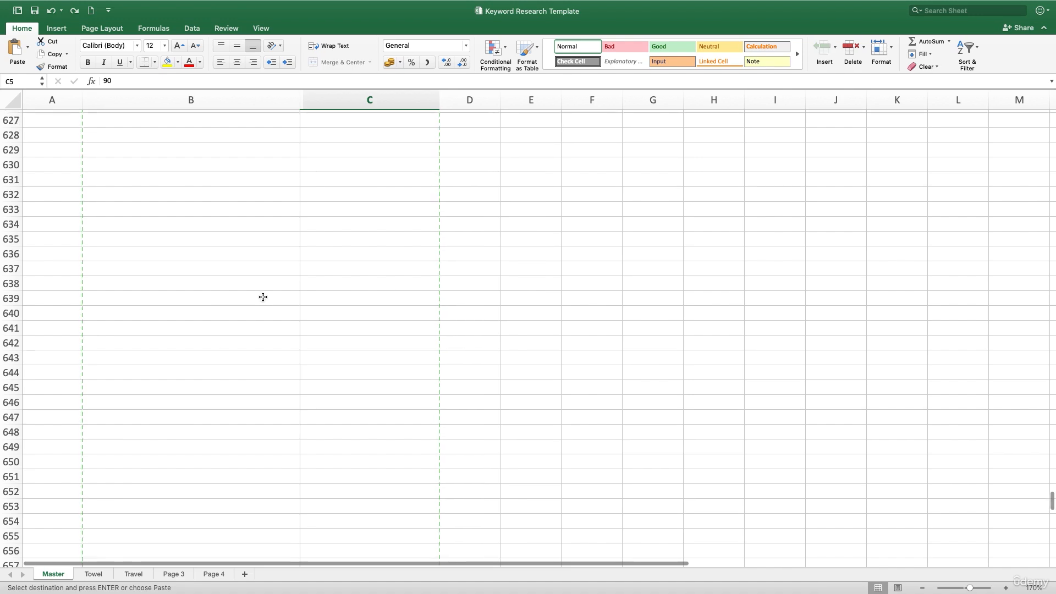
{"action": "scroll", "coordinate": [263, 297], "scroll_direction": "up", "scroll_amount": 20}
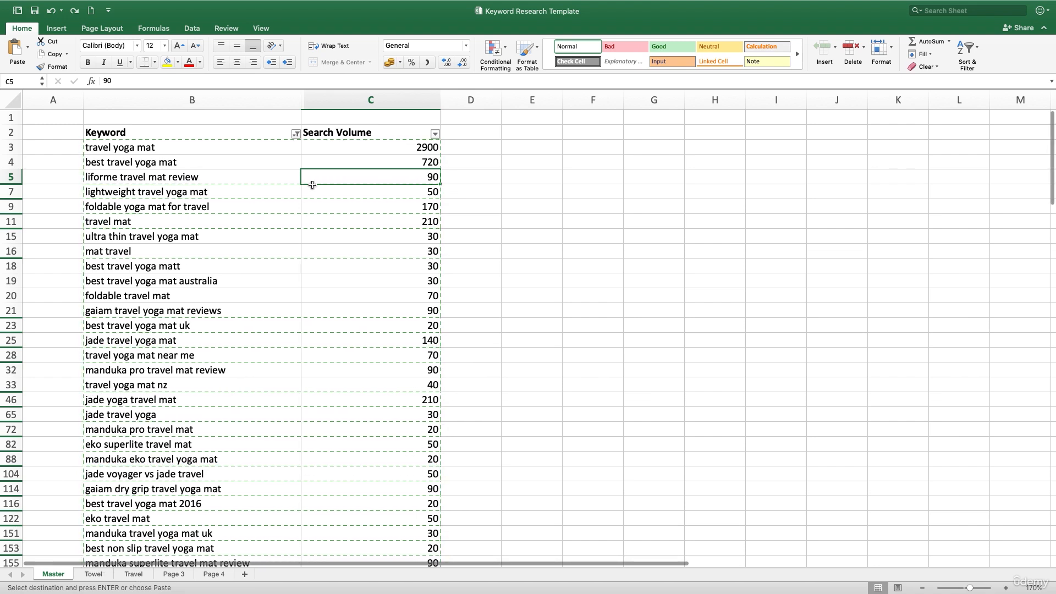
{"action": "left_click", "coordinate": [275, 133]}
{"action": "left_click", "coordinate": [296, 134]}
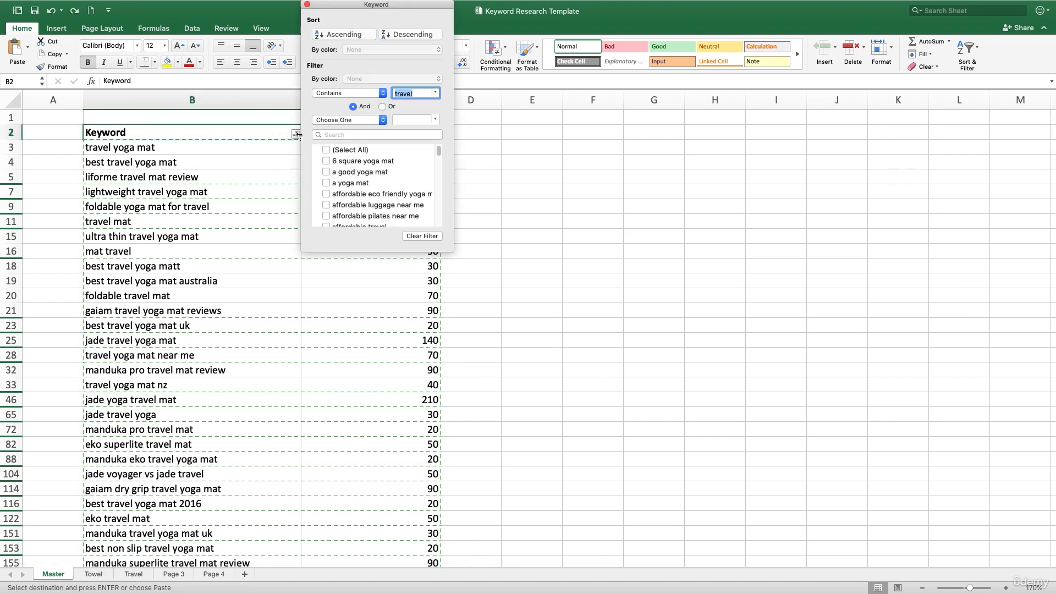
{"action": "type", "text": "towel"}
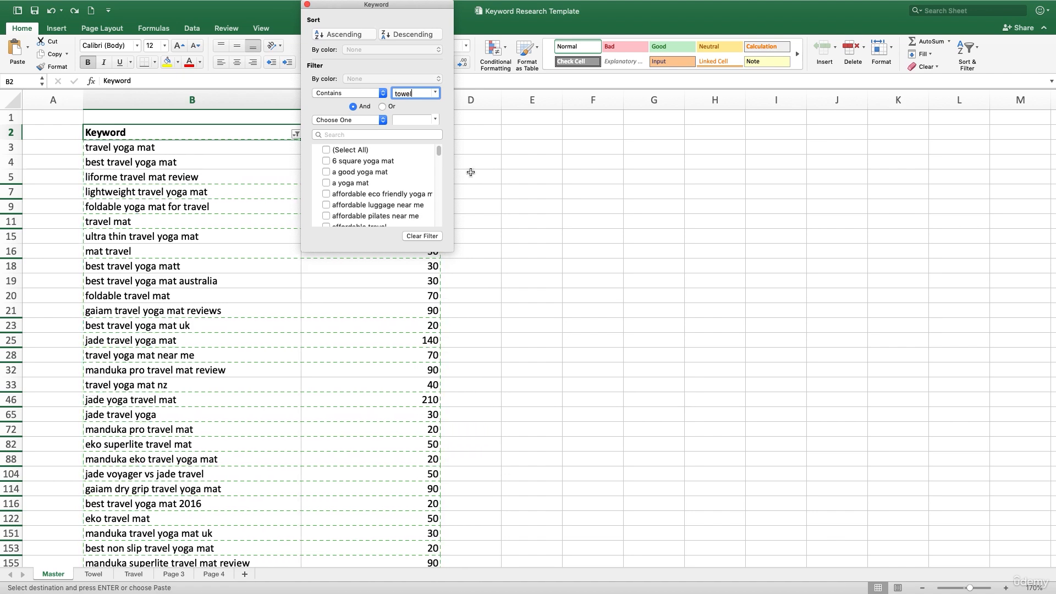
{"action": "left_click", "coordinate": [484, 227]}
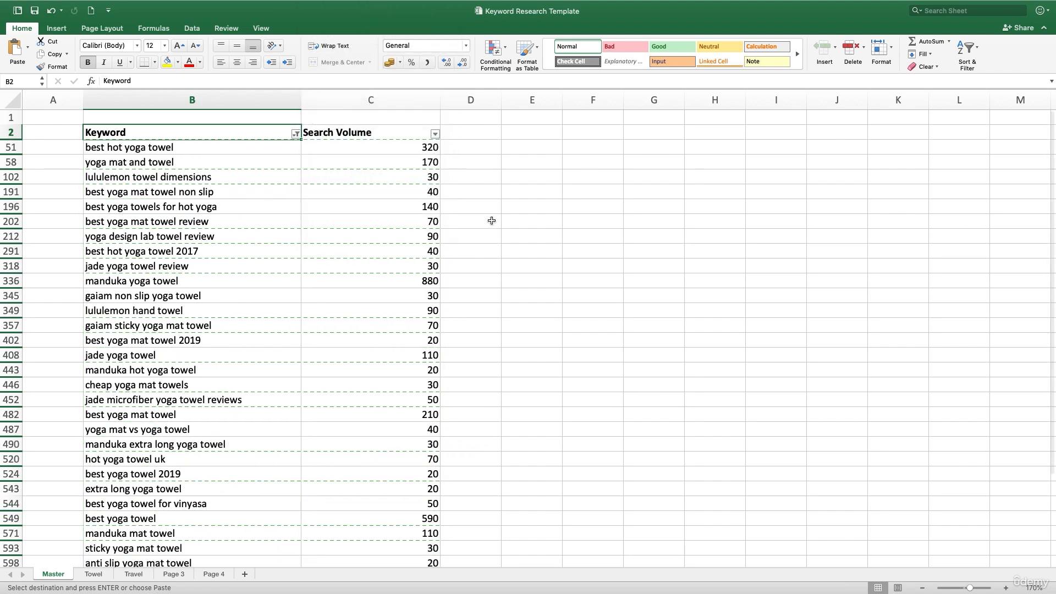
- Copy the filtered towel keywords and search volumes from the Master sheet to the Towel sheet, starting at cell B15
{"action": "left_click", "coordinate": [153, 99]}
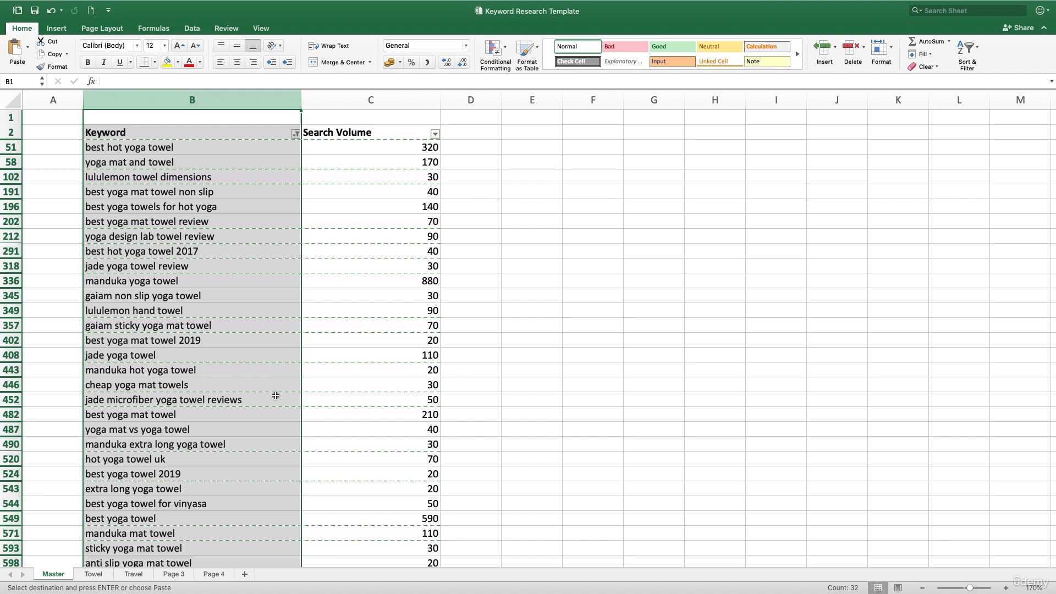
{"action": "left_click", "coordinate": [347, 368]}
{"action": "left_click_drag", "start_coordinate": [235, 154], "coordinate": [388, 446]}
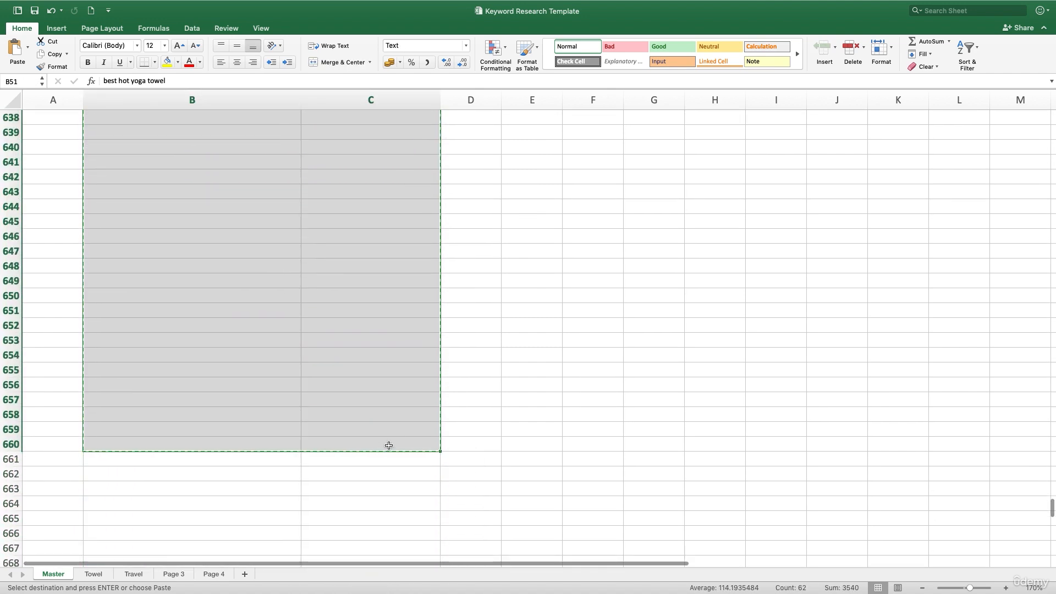
{"action": "left_click", "coordinate": [90, 574]}
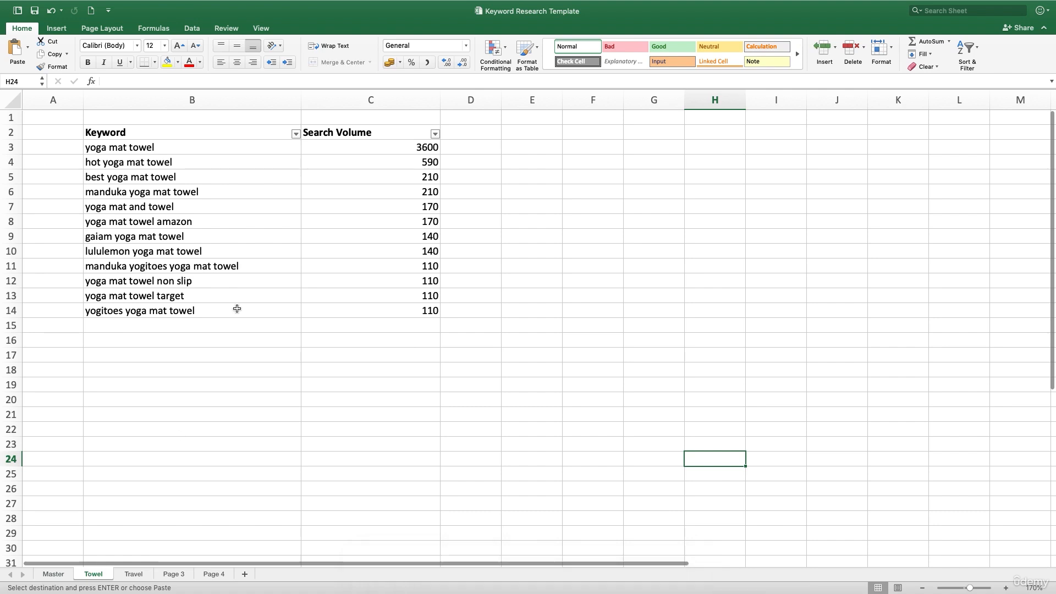
{"action": "left_click", "coordinate": [196, 326]}
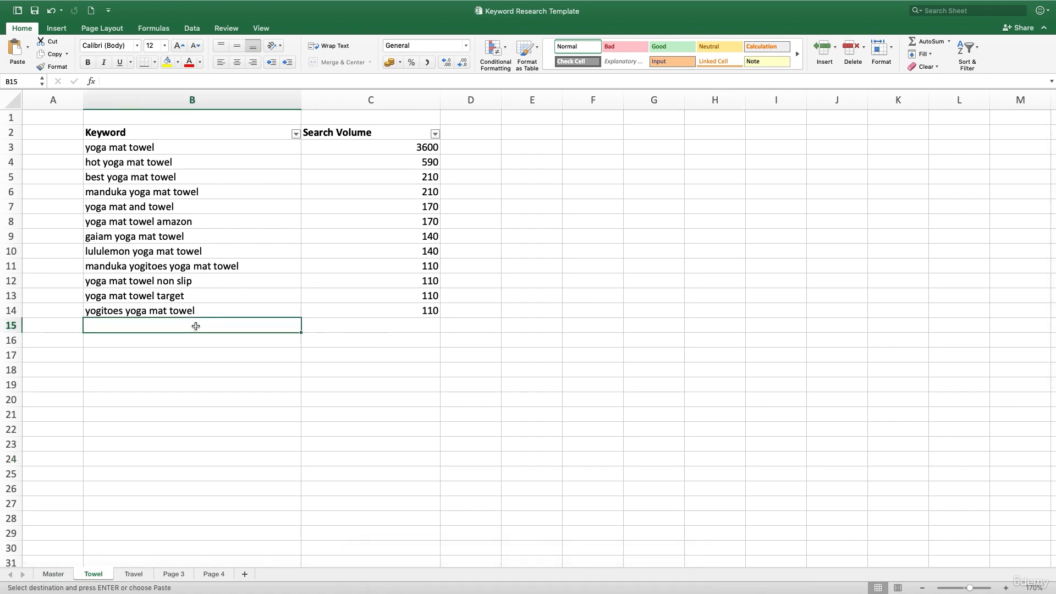
{"action": "key", "text": "super+v"}
{"action": "left_click", "coordinate": [509, 384]}
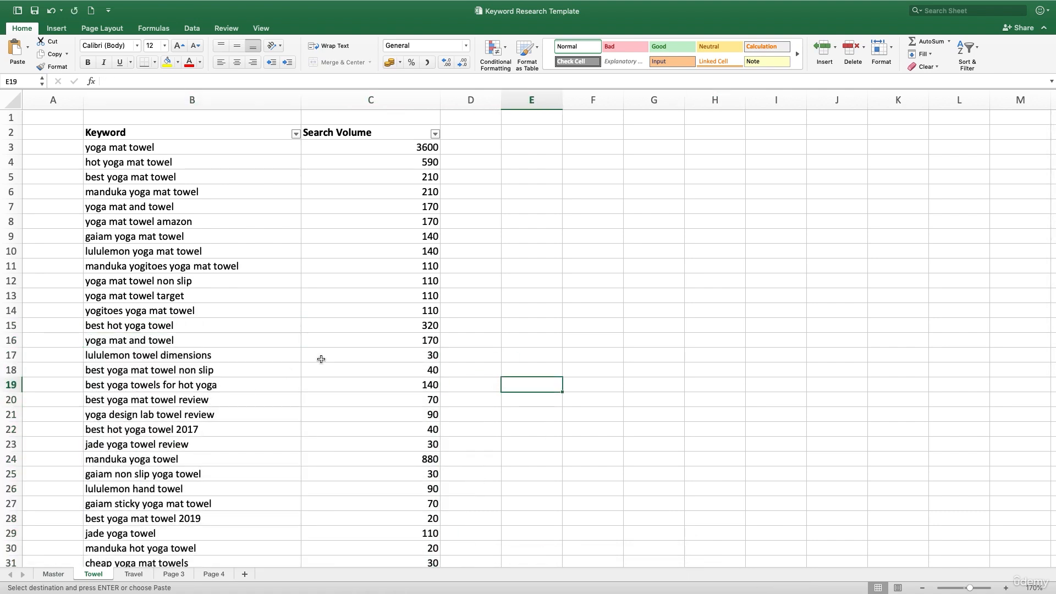
- Switch to the Google results in the browser, remove "travel" from the query and search for "yoga mat"
{"action": "key", "text": "ctrl+Right"}
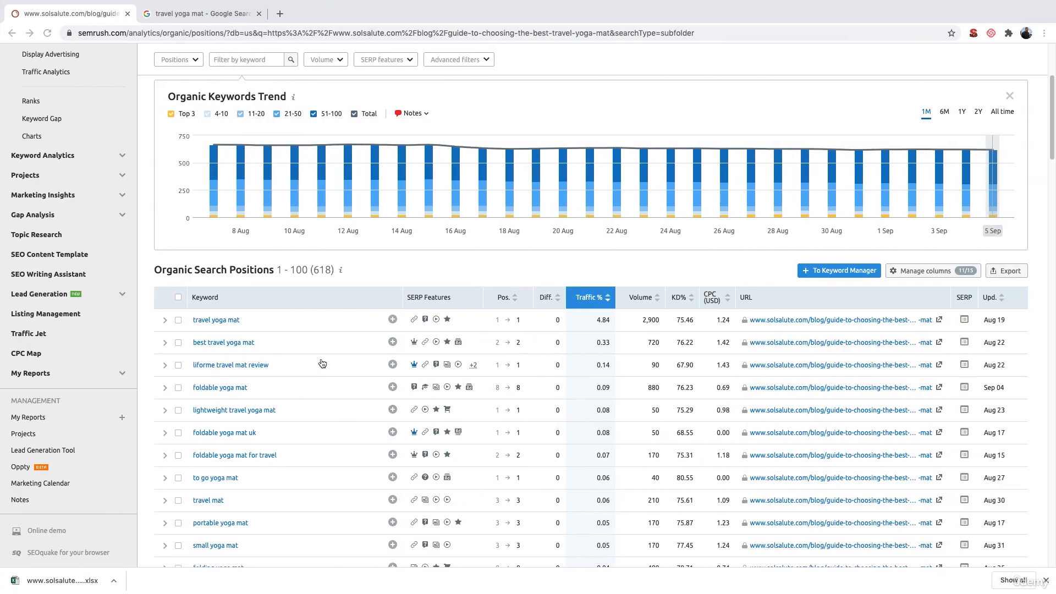
{"action": "left_click", "coordinate": [217, 14]}
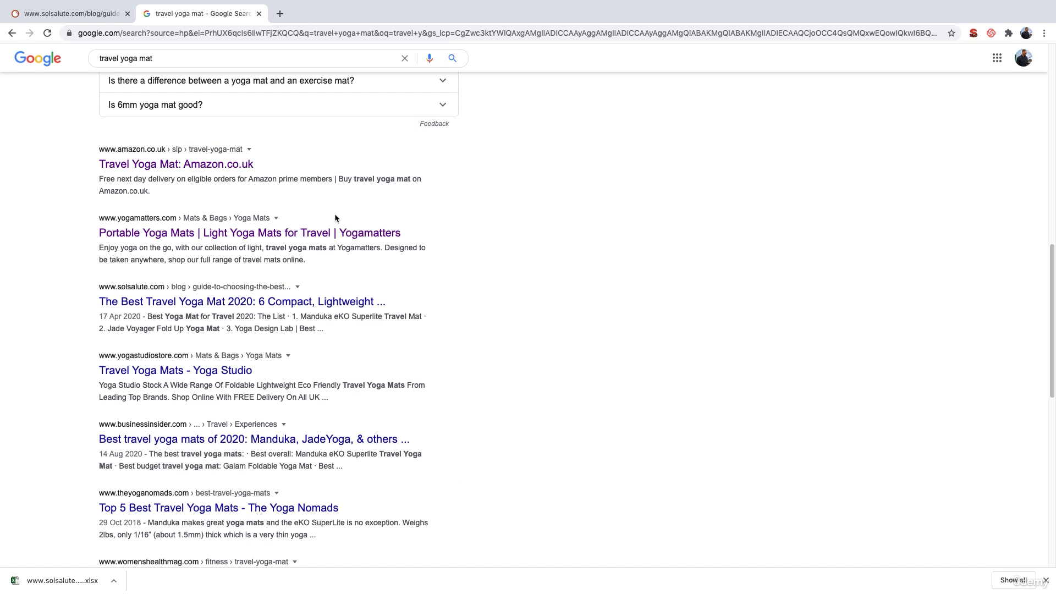
{"action": "triple_click", "coordinate": [132, 59]}
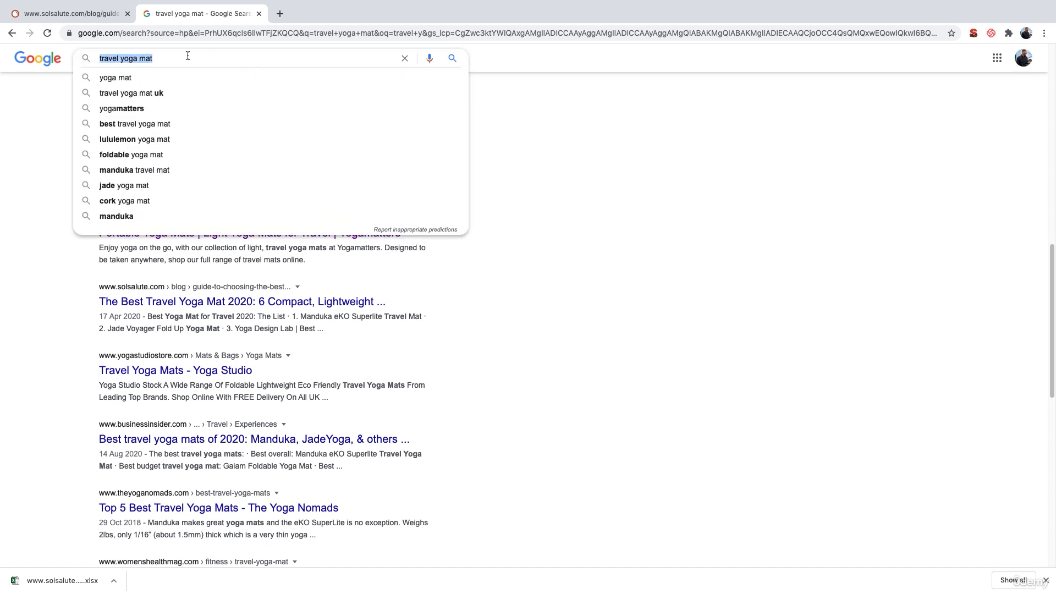
{"action": "left_click", "coordinate": [137, 57]}
{"action": "left_click", "coordinate": [120, 59]}
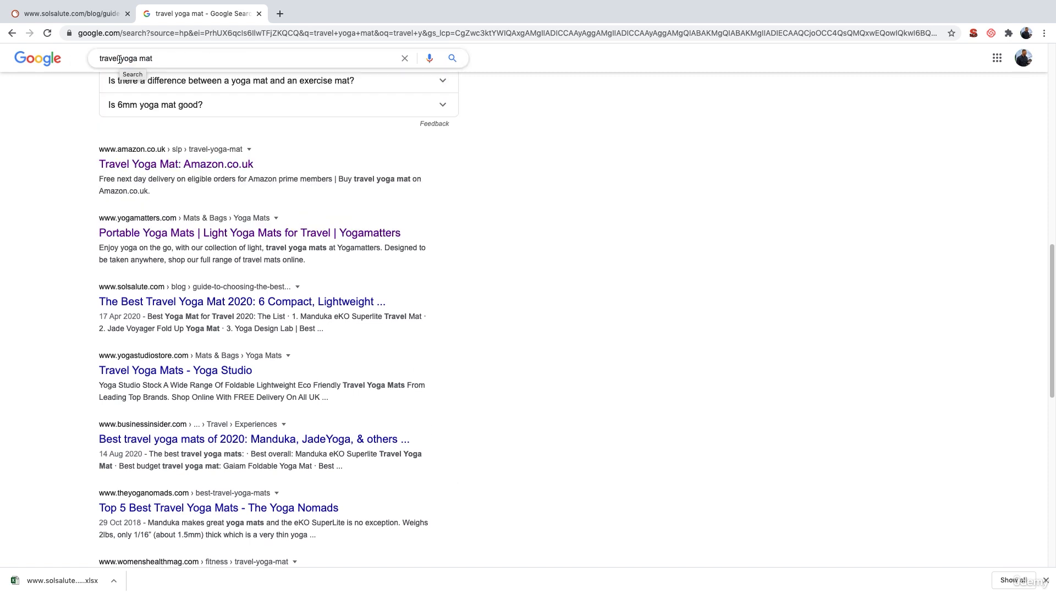
{"action": "double_click", "coordinate": [104, 56]}
{"action": "key", "text": "Delete"}
{"action": "key", "text": "Delete"}
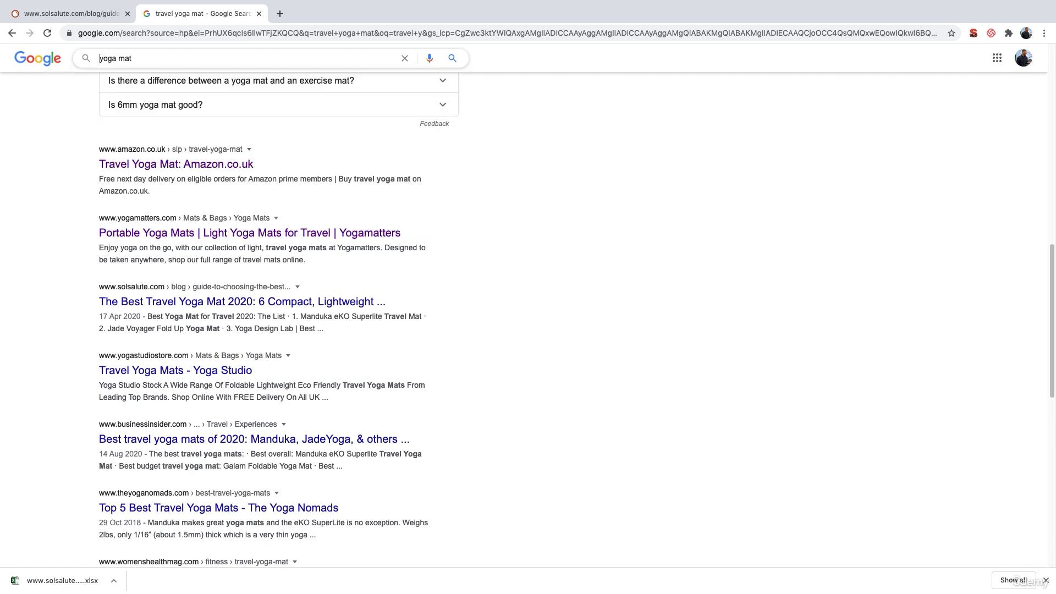
{"action": "key", "text": "Return"}
- Change the Google query to "yoga brick", run the search and look through the results
{"action": "double_click", "coordinate": [123, 66]}
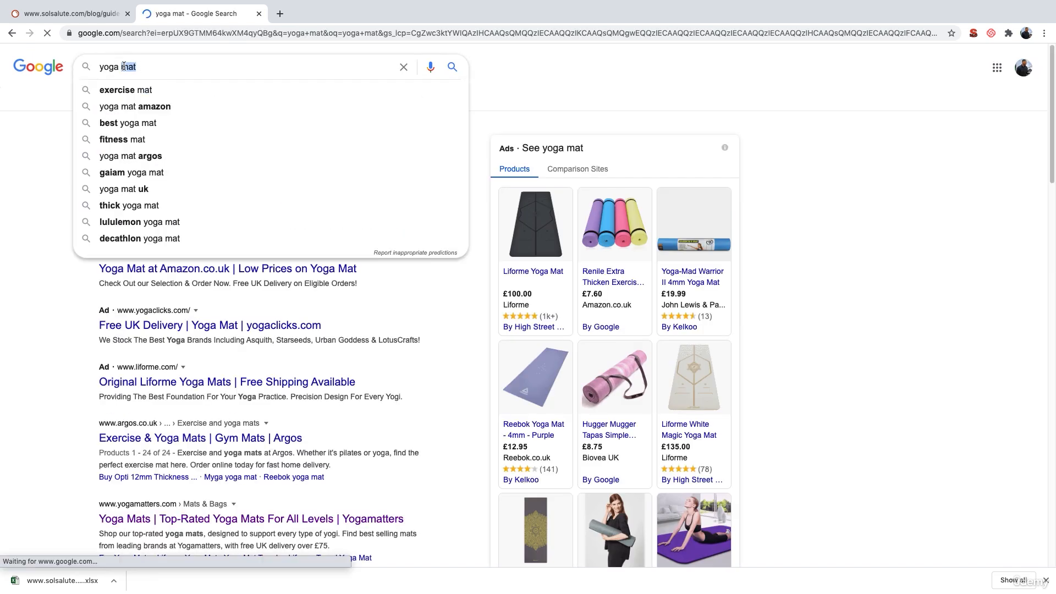
{"action": "type", "text": "brick"}
{"action": "key", "text": "Return"}
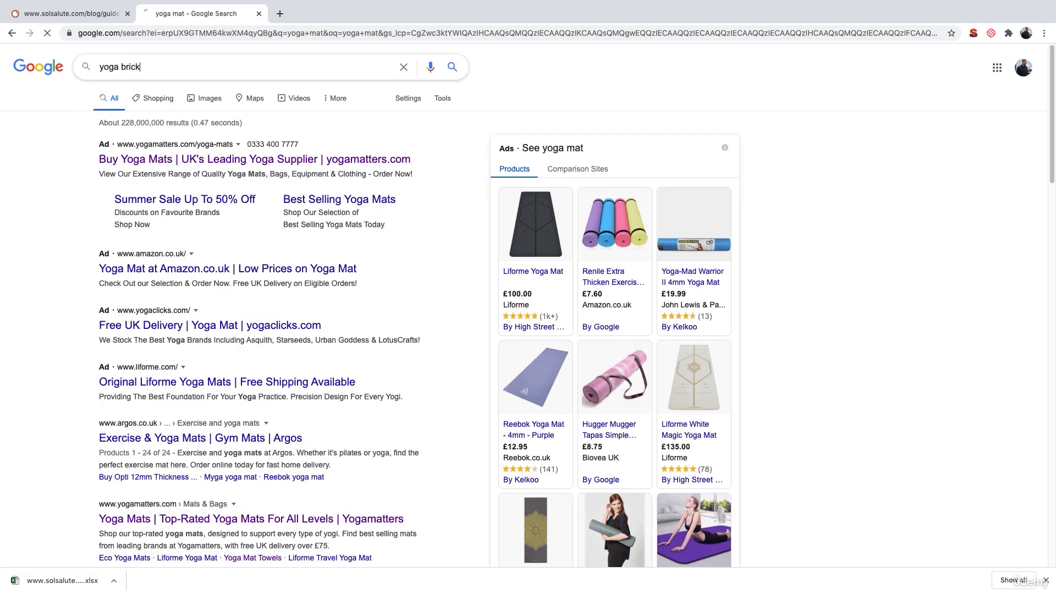
{"action": "scroll", "coordinate": [440, 402], "scroll_direction": "down", "scroll_amount": 10}
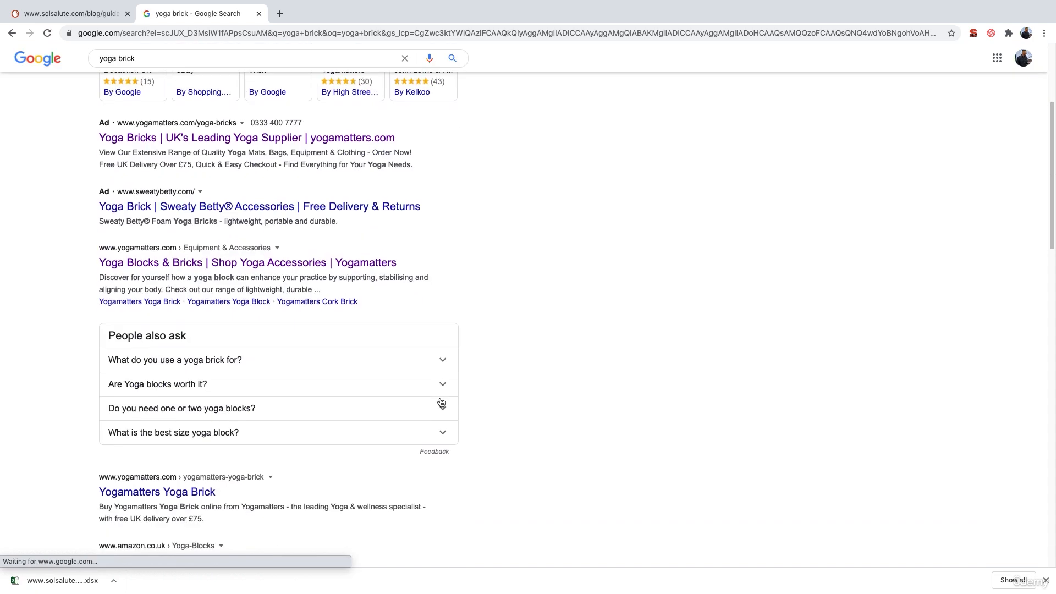